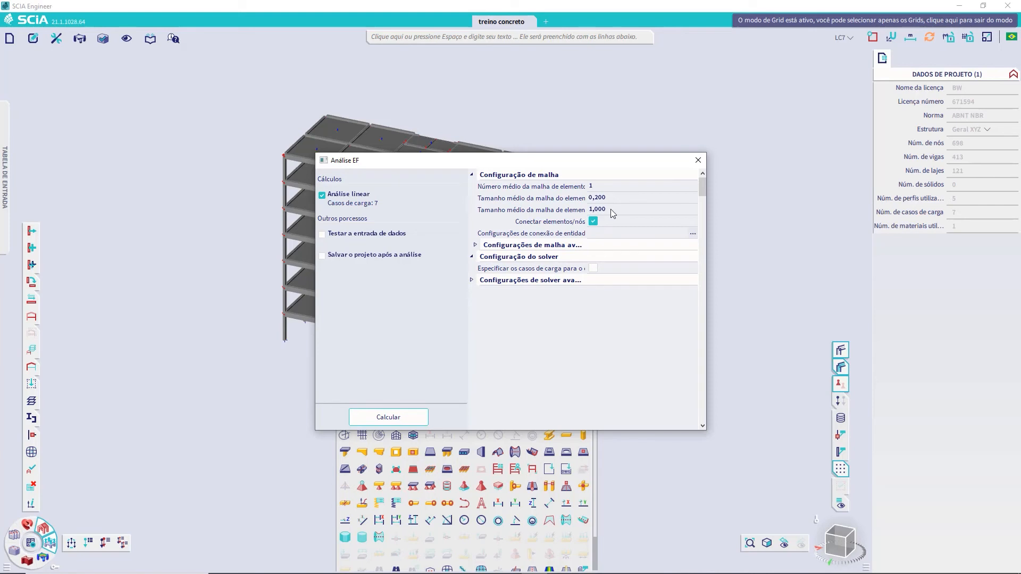
# Set the average 2D element mesh size to 0,200 and calculate the linear analysis.
pyautogui.click(613, 211)
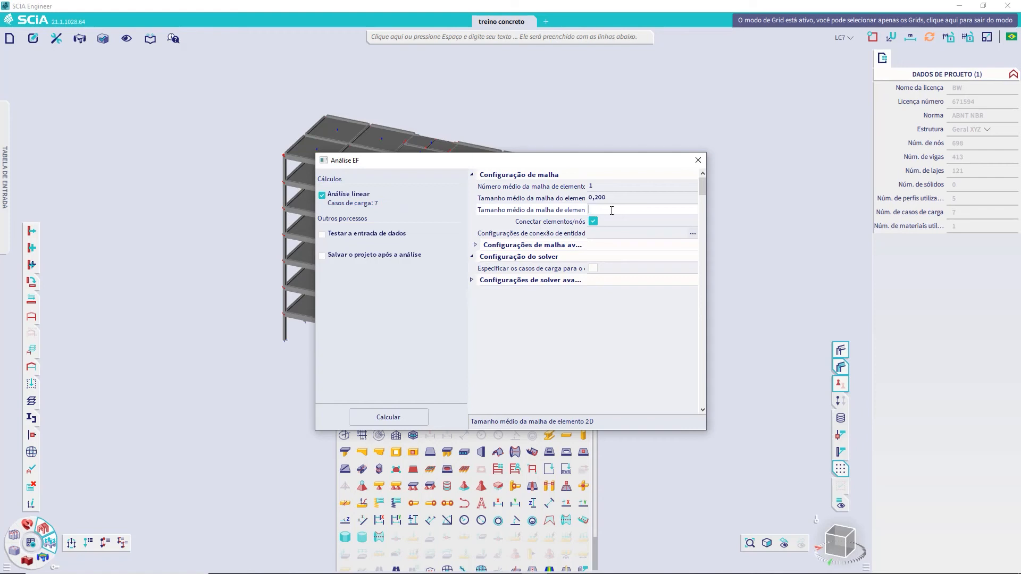
pyautogui.press('Return')
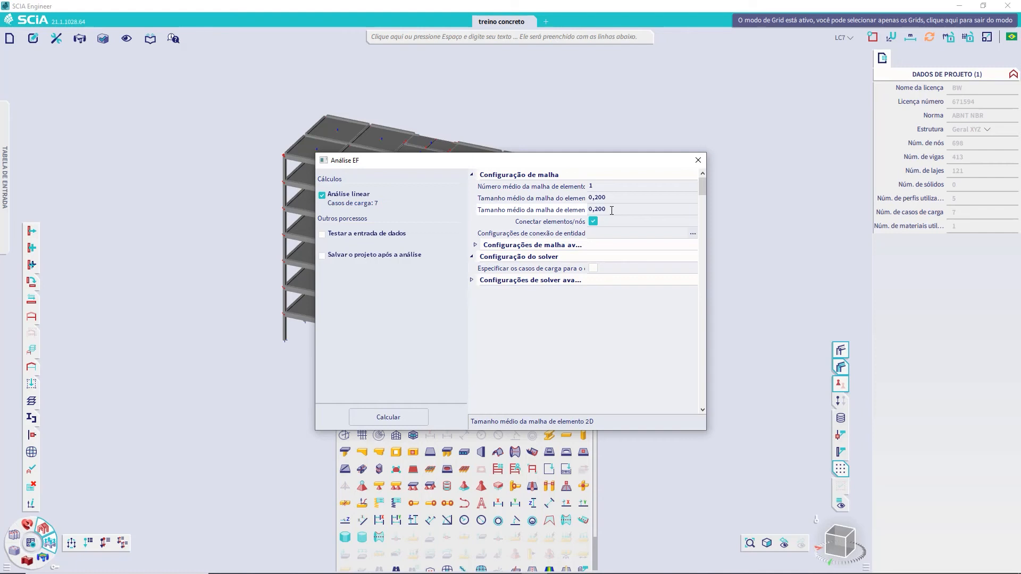
pyautogui.click(382, 419)
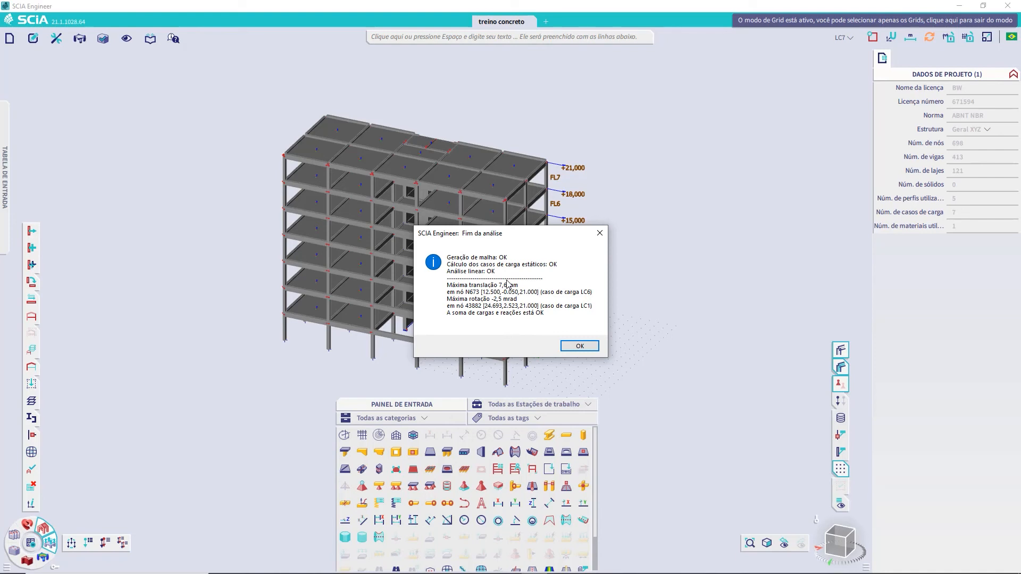
pyautogui.click(585, 346)
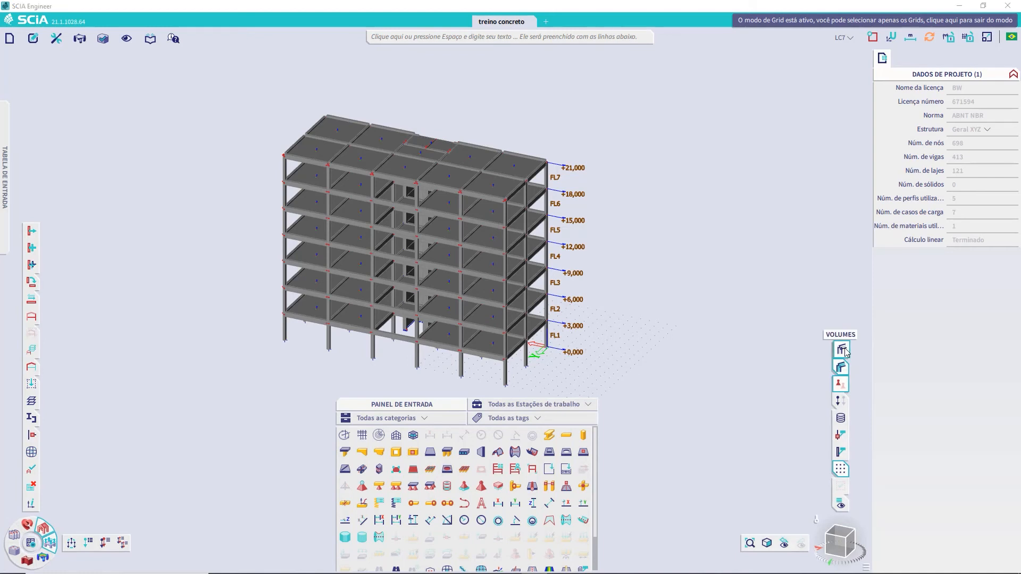
# Hide the members' volumes and surfaces and enable Desenhar malha to display the finite element mesh.
pyautogui.click(842, 368)
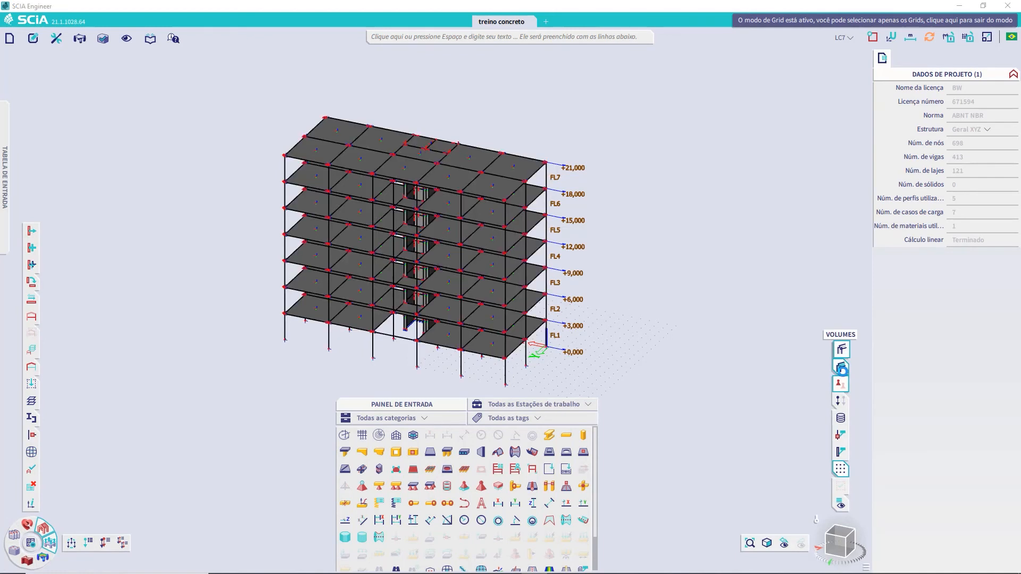
pyautogui.rightClick(646, 268)
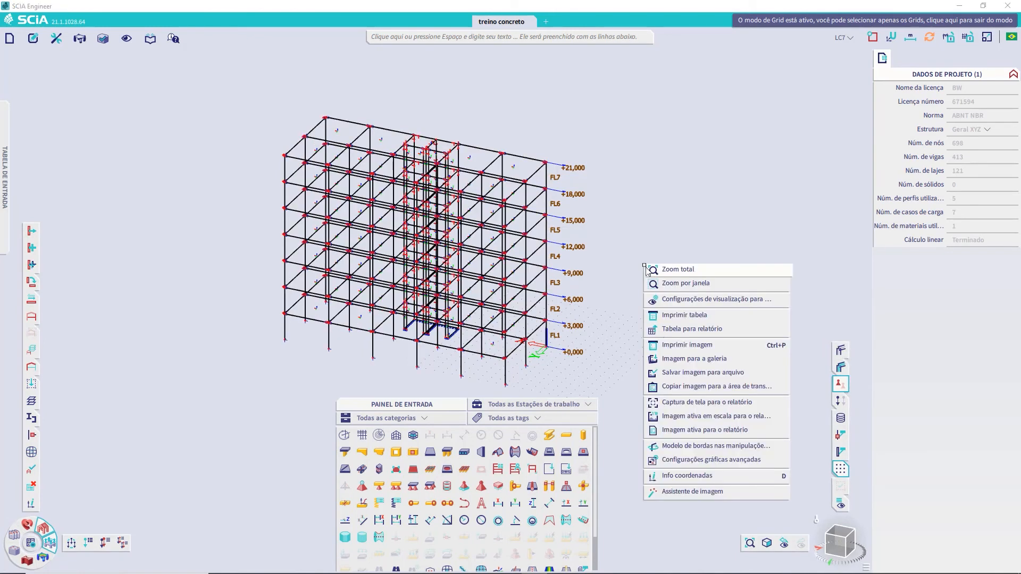
pyautogui.click(681, 301)
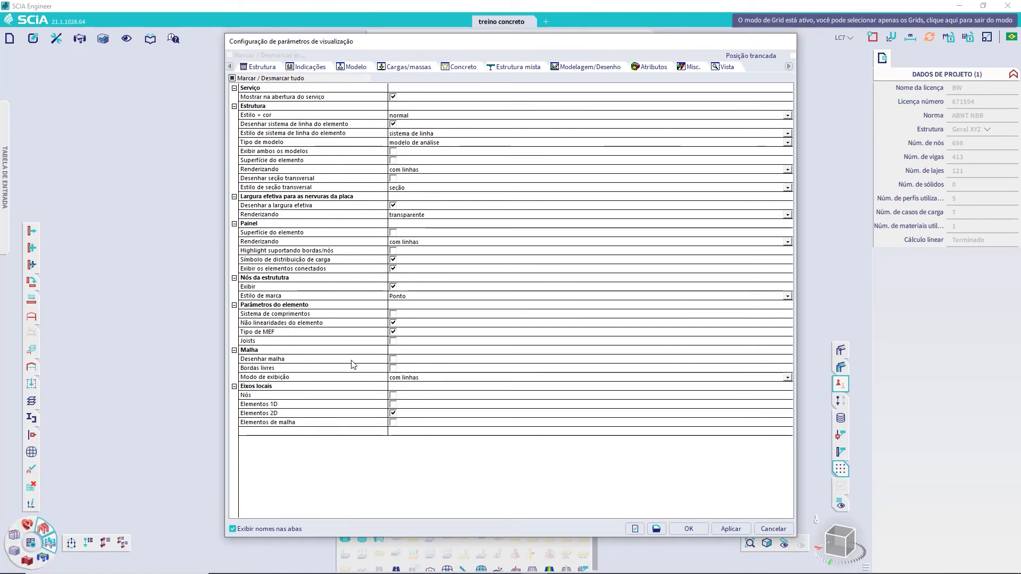
pyautogui.click(393, 359)
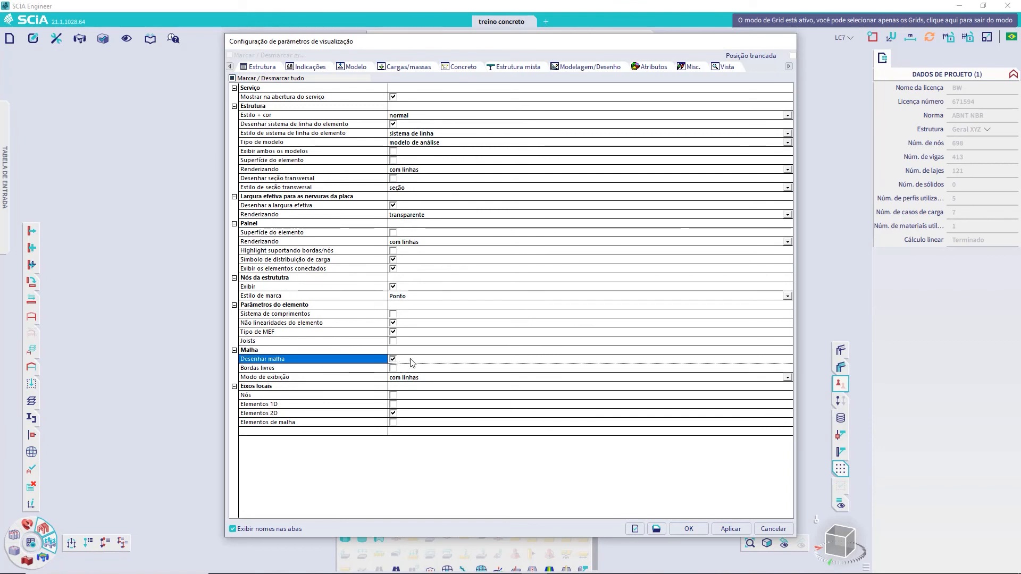
pyautogui.click(689, 529)
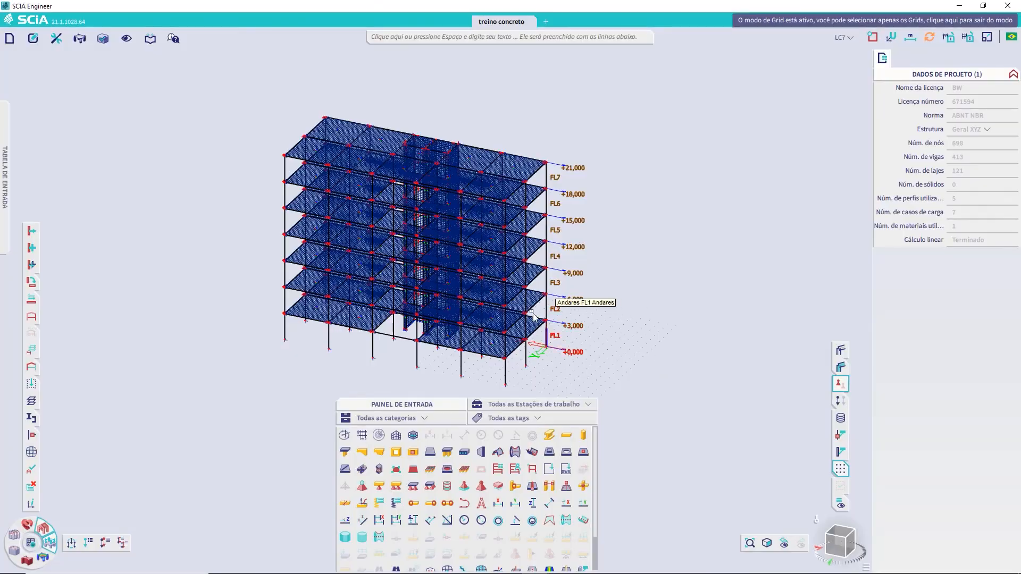
# Examine the generated mesh on the floor slabs and the core walls from several angles.
pyautogui.scroll(5, 530, 308)
pyautogui.scroll(2, 530, 307)
pyautogui.scroll(-6, 530, 308)
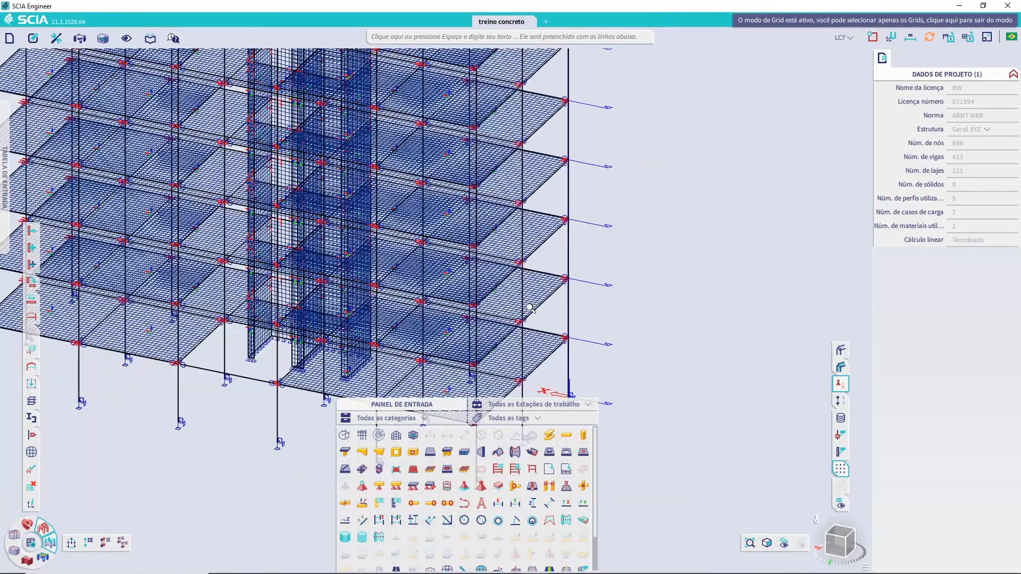
pyautogui.keyDown('ctrl'); pyautogui.moveTo(530, 308); pyautogui.dragTo(440, 381, button='right'); pyautogui.keyUp('ctrl')
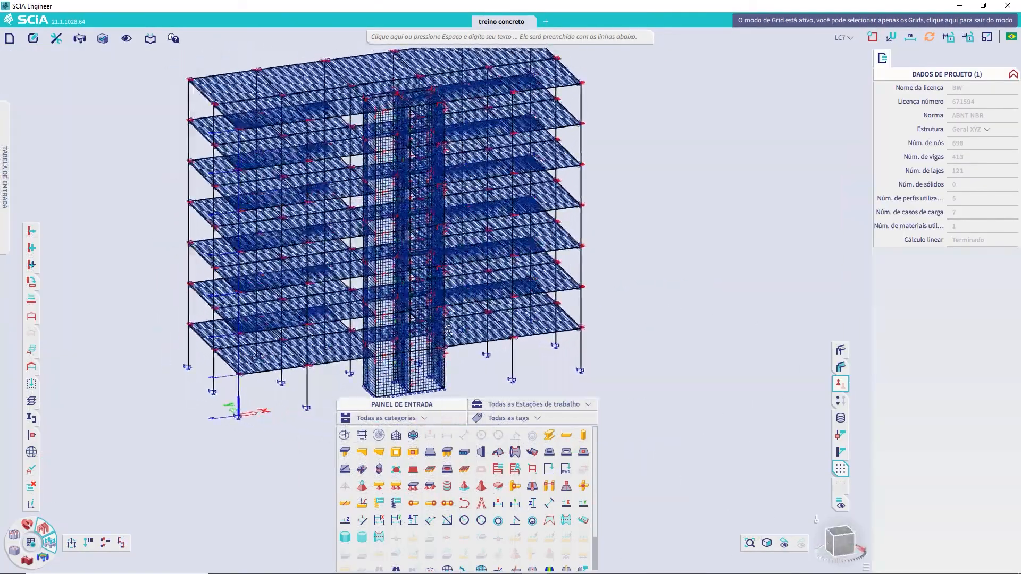
pyautogui.scroll(5, 441, 382)
pyautogui.scroll(-8, 439, 323)
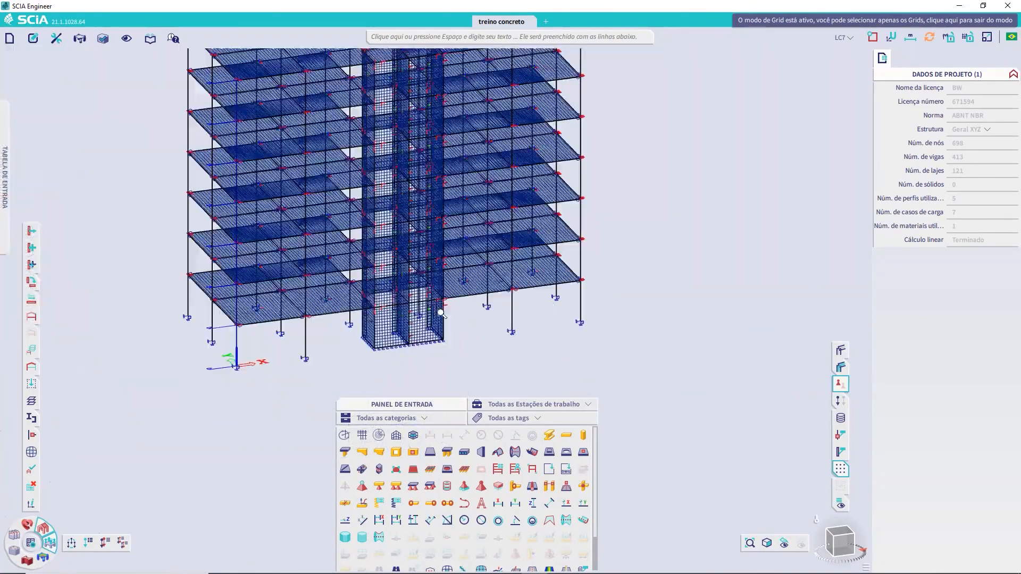
pyautogui.keyDown('ctrl'); pyautogui.moveTo(400, 330); pyautogui.dragTo(577, 342, button='right'); pyautogui.keyUp('ctrl')
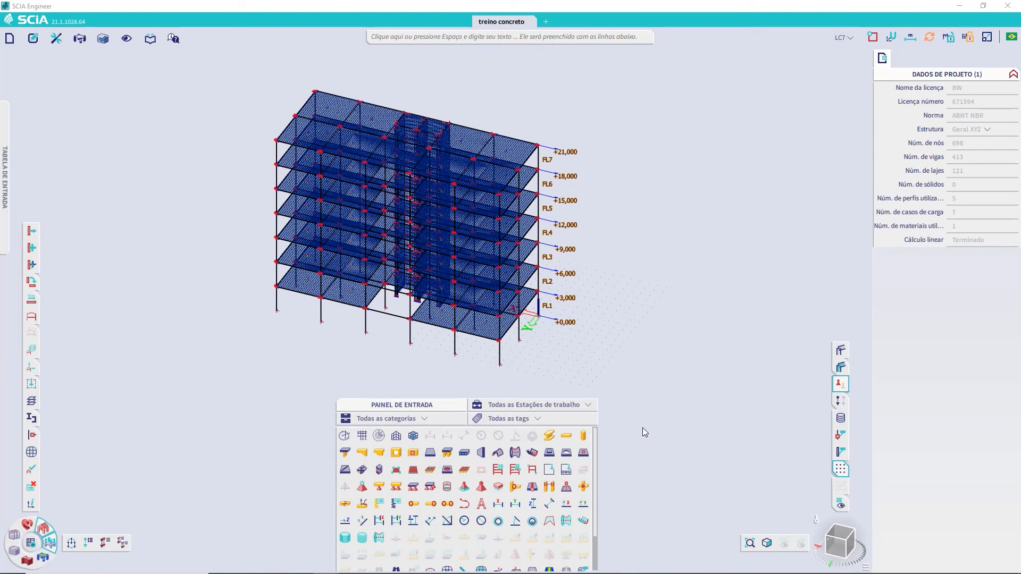
# Add a node mesh refinement with 1,000 m radius, 0,2 ratio and linear increment at the second column's node on the lowest slab's front edge.
pyautogui.scroll(-2, 449, 532)
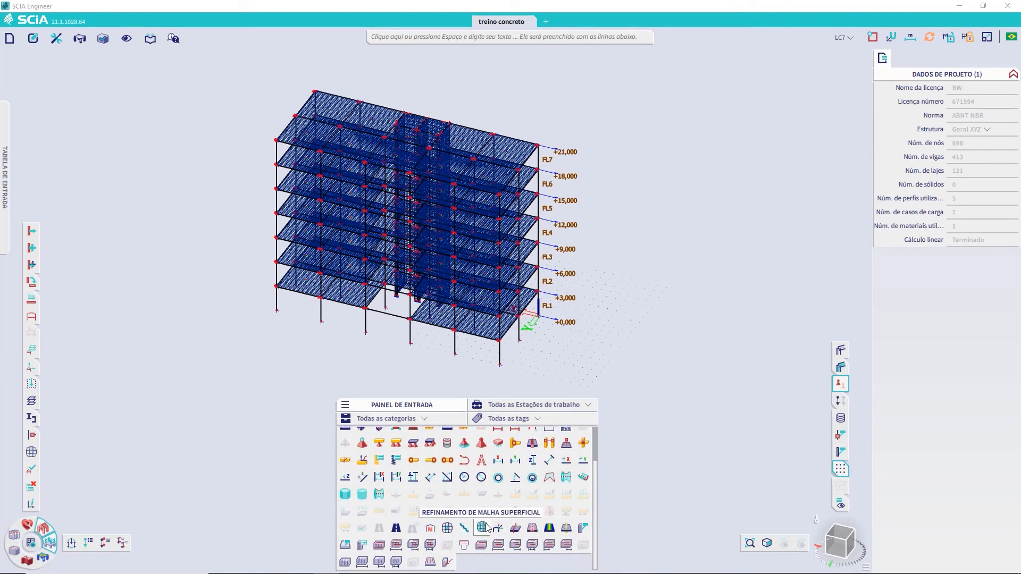
pyautogui.click(448, 529)
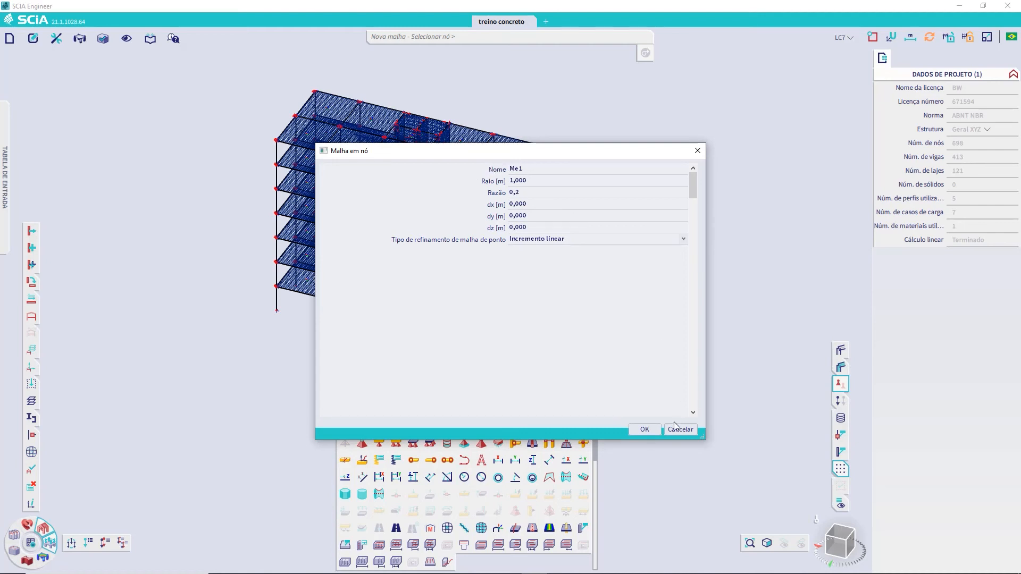
pyautogui.click(644, 429)
pyautogui.scroll(5, 320, 288)
pyautogui.scroll(5, 324, 282)
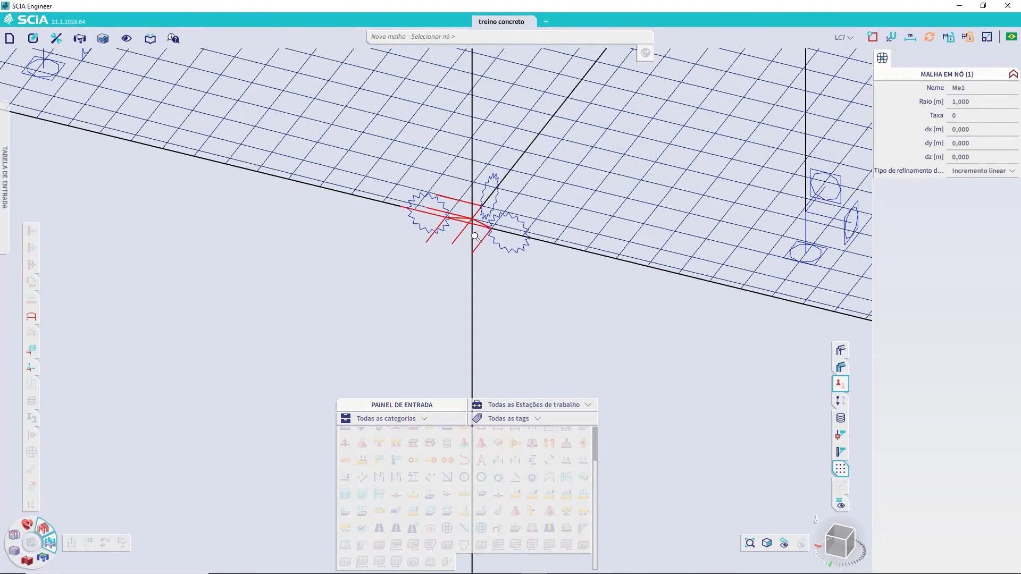
pyautogui.scroll(5, 463, 228)
pyautogui.moveTo(493, 141); pyautogui.dragTo(522, 180)
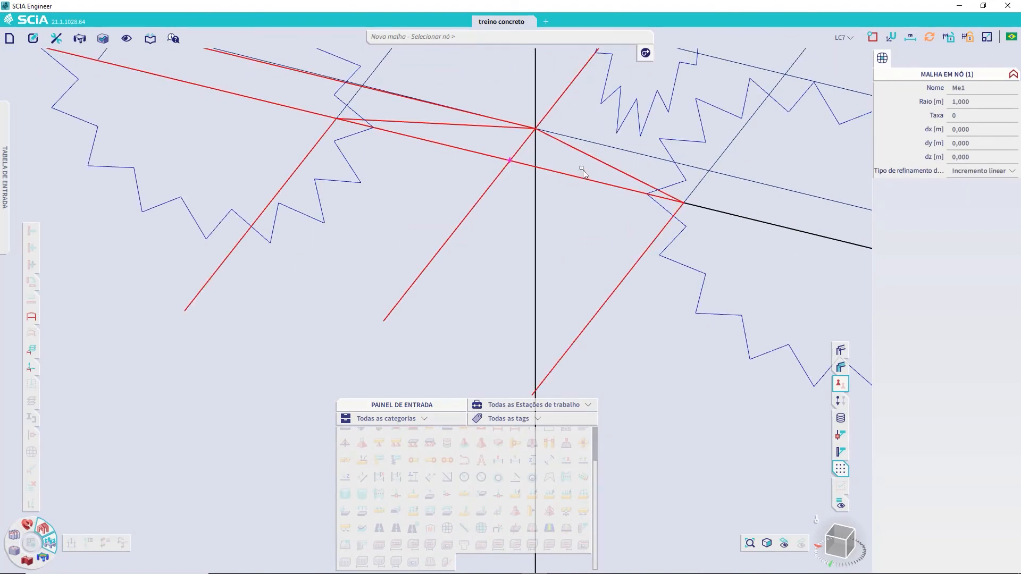
pyautogui.scroll(-10, 583, 170)
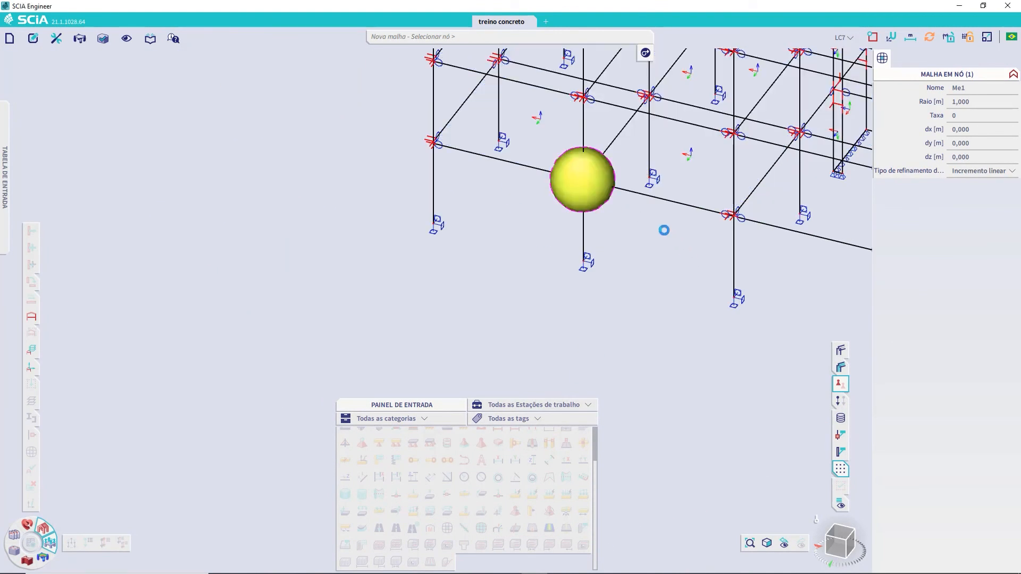
pyautogui.press('Escape')
# Set the Model+Loads drawing style to simples so the refinement sphere is drawn as an outline.
pyautogui.moveTo(661, 262); pyautogui.dragTo(460, 305, button='middle')
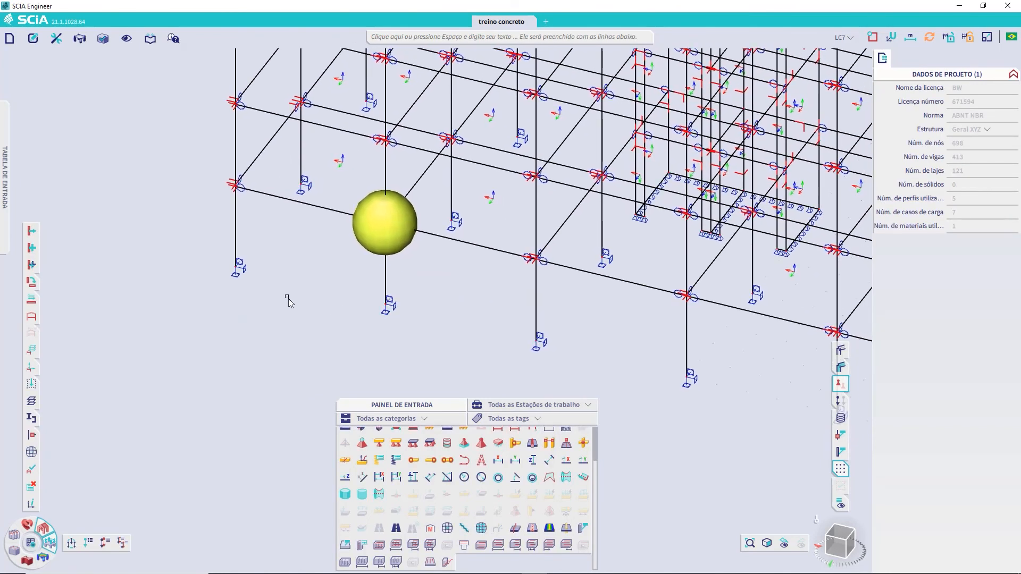
pyautogui.rightClick(302, 252)
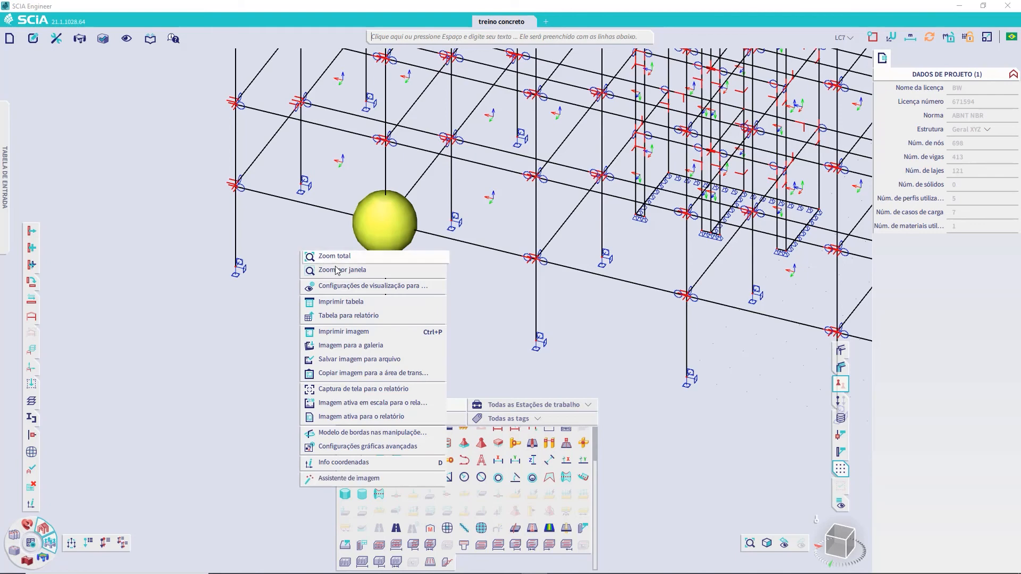
pyautogui.click(354, 288)
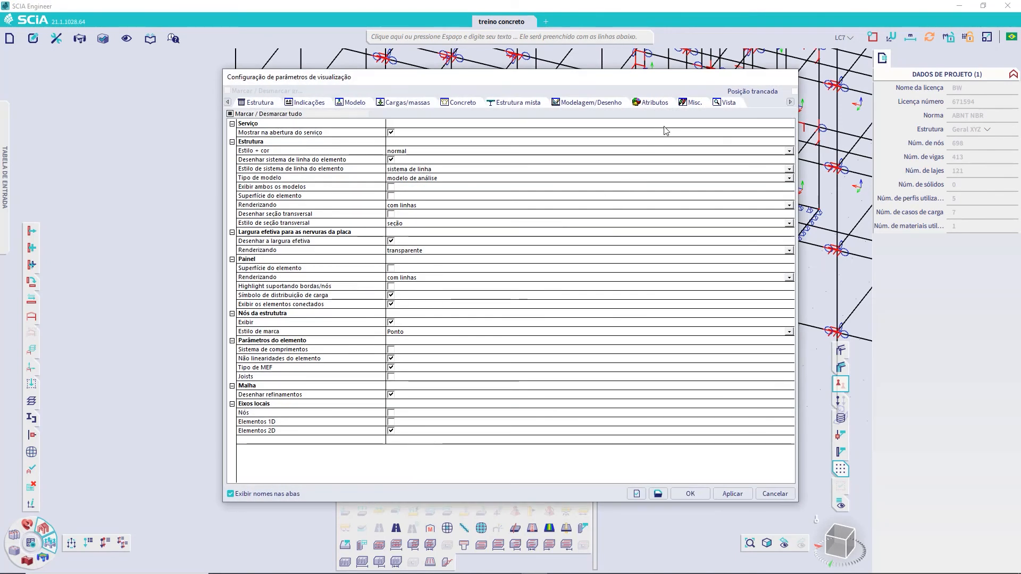
pyautogui.click(694, 104)
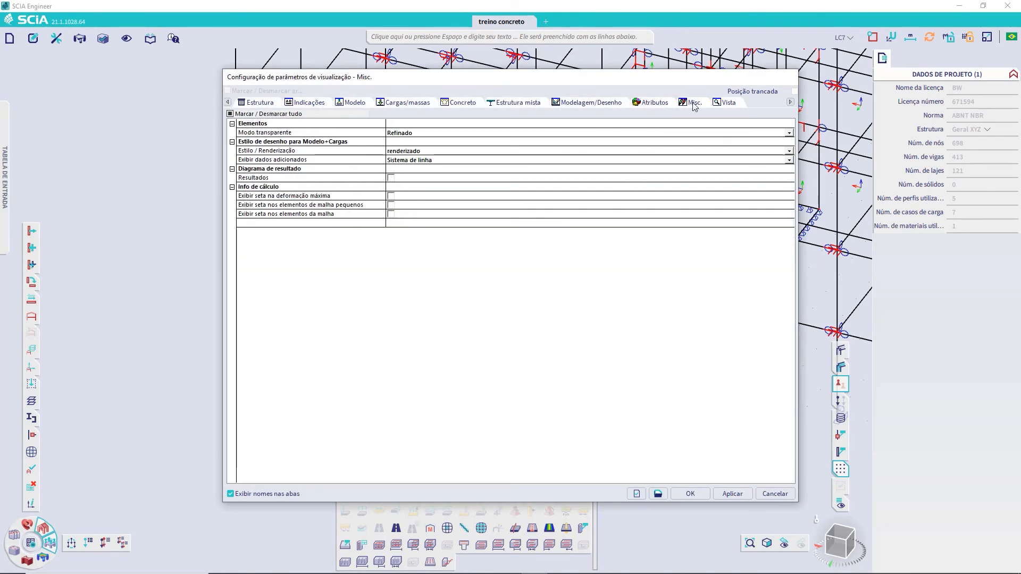
pyautogui.click(413, 153)
pyautogui.click(412, 153)
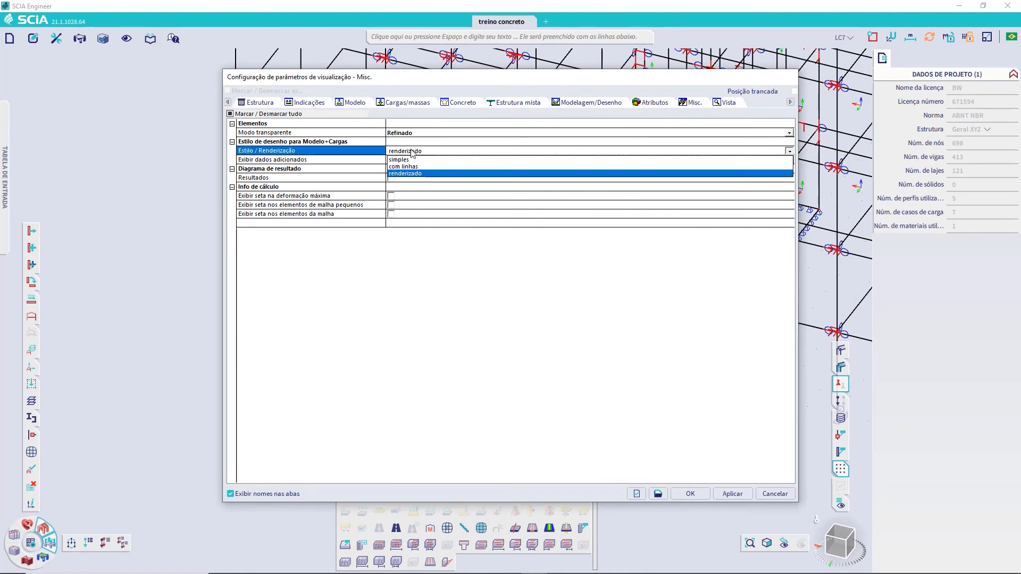
pyautogui.click(408, 161)
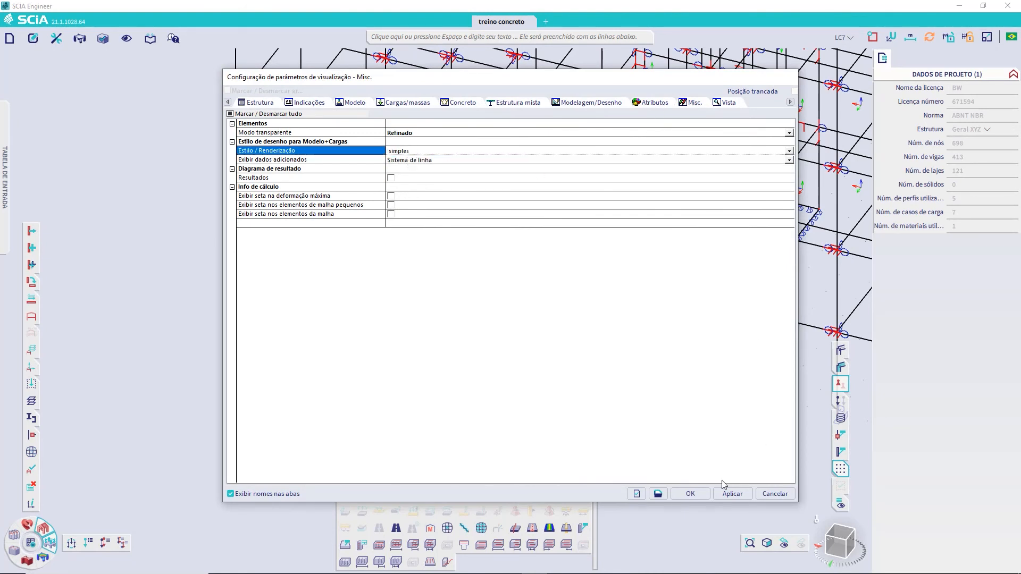
pyautogui.click(690, 494)
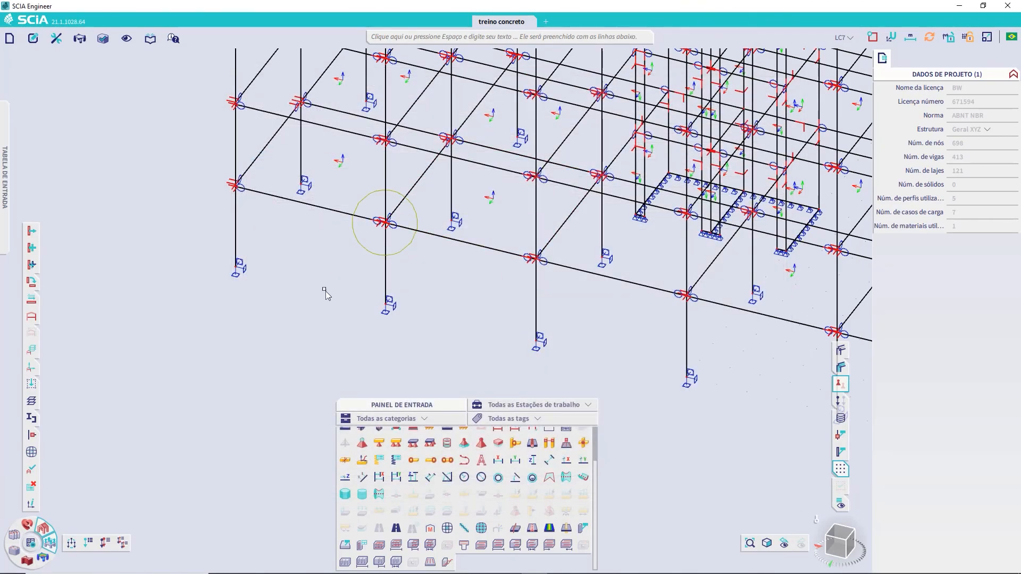
# Regenerate the finite element mesh with the node refinement applied.
pyautogui.moveTo(461, 275)
pyautogui.mouseDown(button='middle')
pyautogui.moveTo(424, 271)
pyautogui.moveTo(464, 275)
pyautogui.mouseUp(button='middle')
pyautogui.keyDown('shift'); pyautogui.moveTo(452, 290); pyautogui.dragTo(462, 276, button='right'); pyautogui.keyUp('shift')
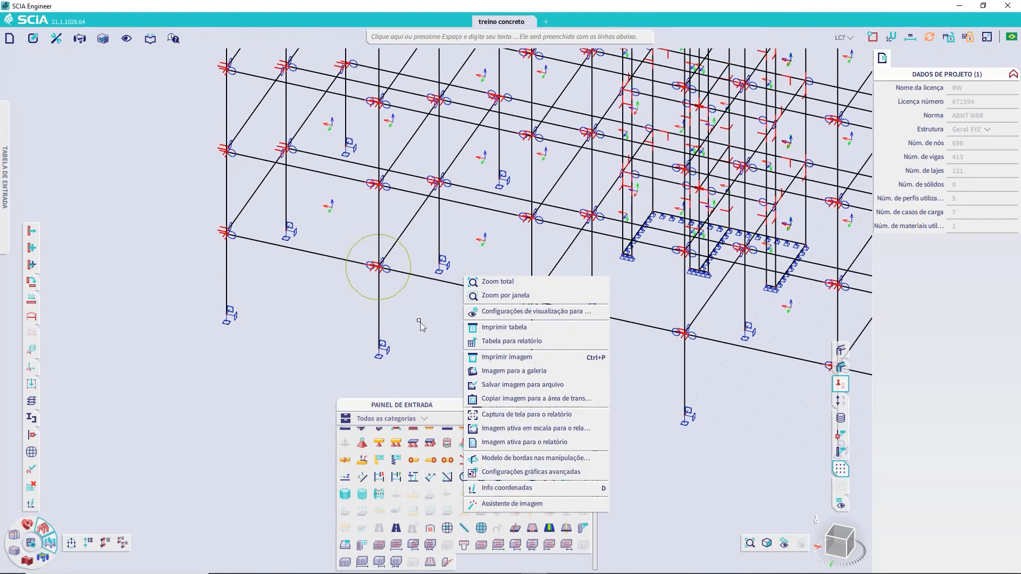
pyautogui.click(259, 355)
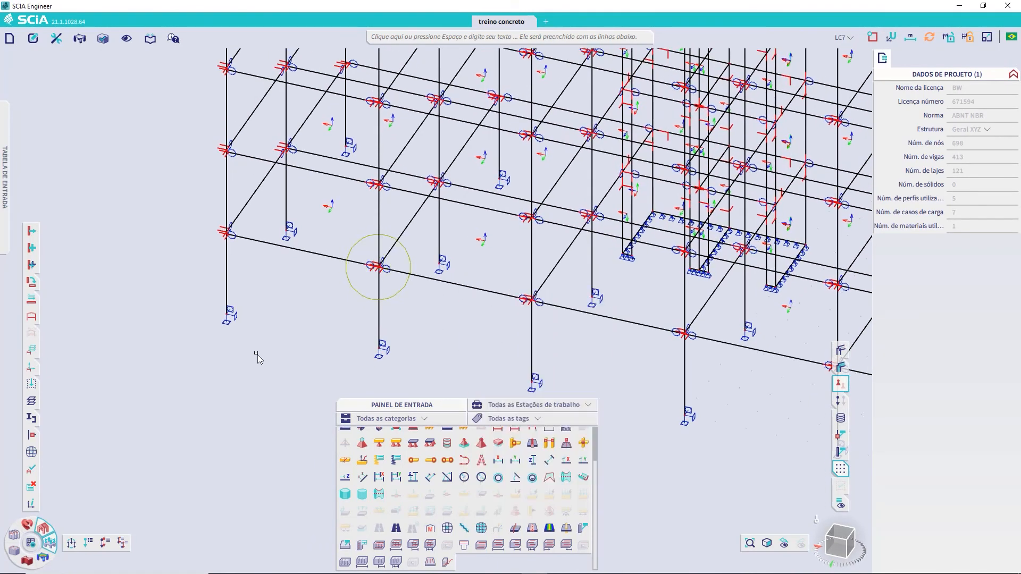
pyautogui.click(31, 452)
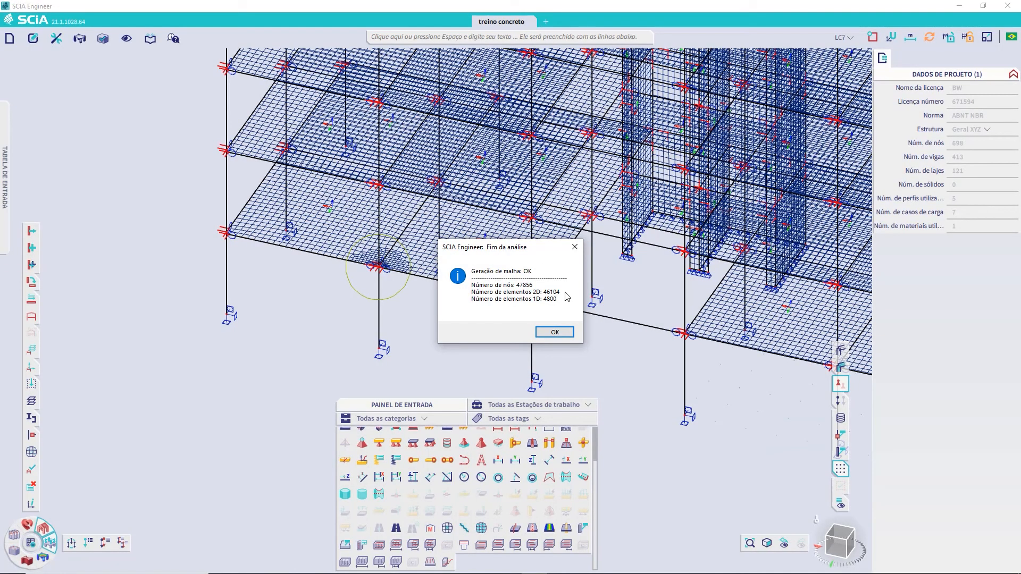
pyautogui.click(559, 334)
# Examine the refined mesh around the column node and the mesh at the base of the core walls.
pyautogui.scroll(5, 400, 281)
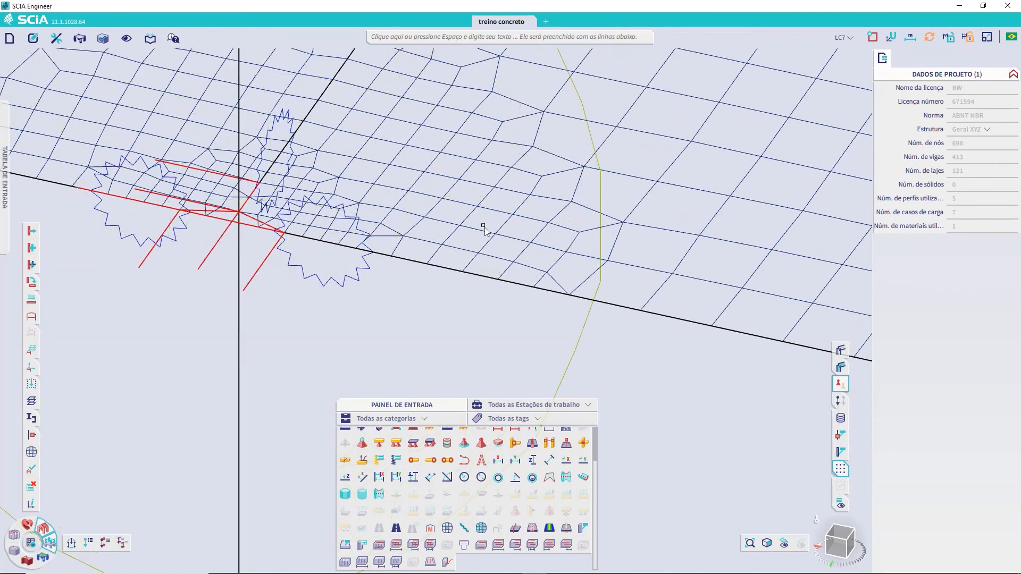
pyautogui.scroll(-5, 542, 194)
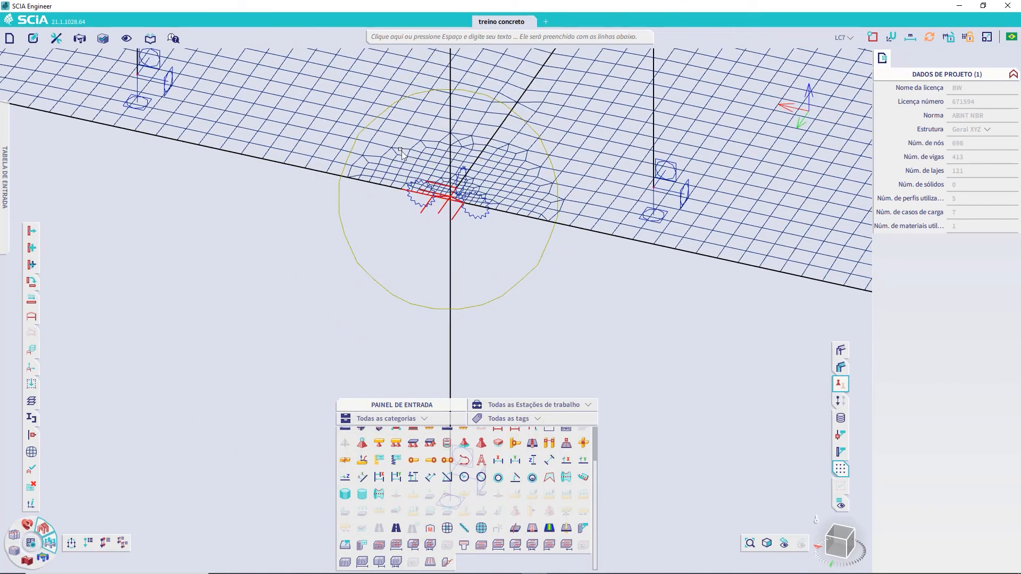
pyautogui.scroll(-3, 527, 274)
pyautogui.keyDown('ctrl'); pyautogui.moveTo(565, 296); pyautogui.dragTo(562, 305, button='right'); pyautogui.keyUp('ctrl')
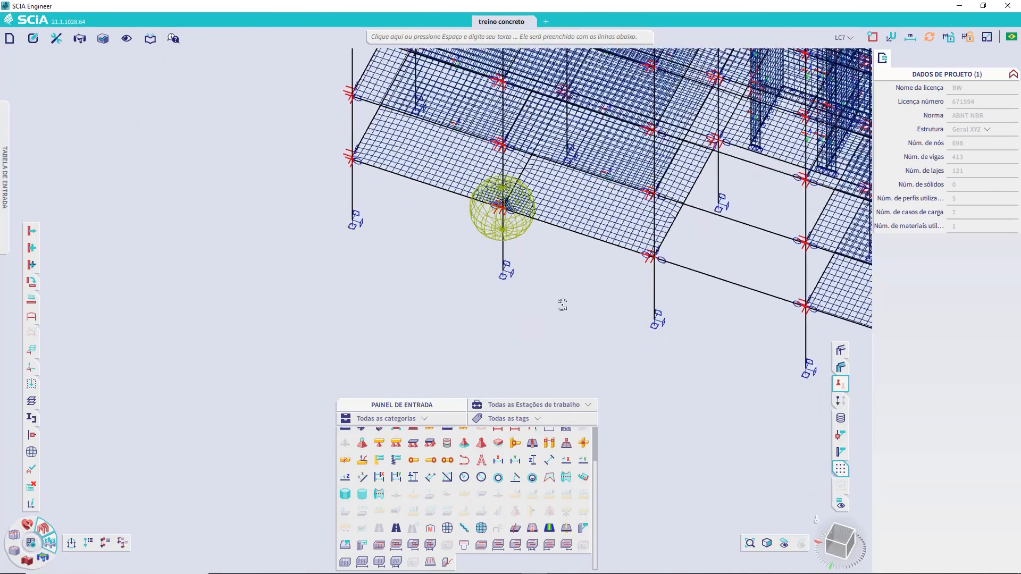
pyautogui.scroll(10, 547, 289)
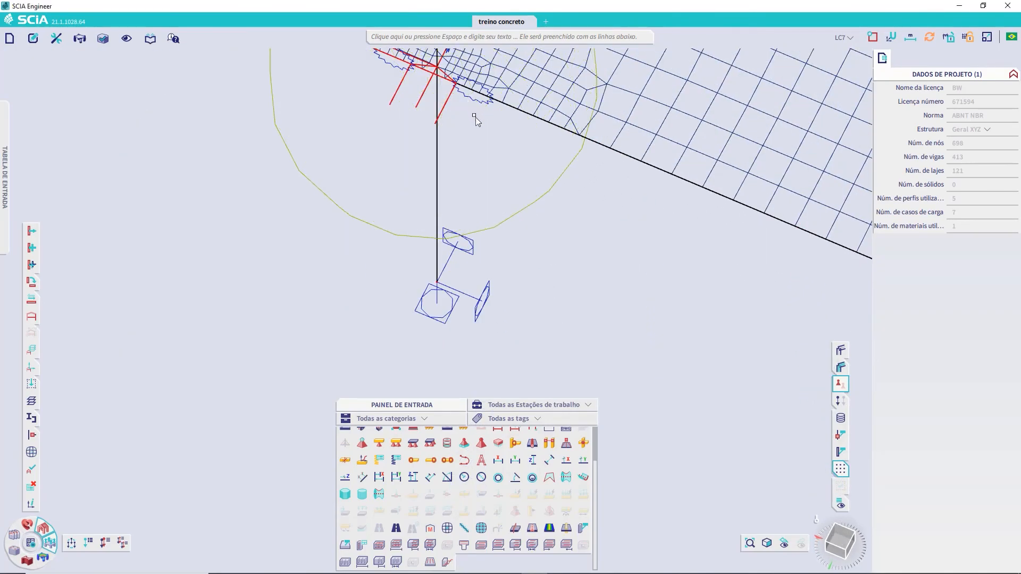
pyautogui.moveTo(474, 128); pyautogui.dragTo(524, 181, button='middle')
pyautogui.scroll(-7, 525, 282)
pyautogui.keyDown('ctrl'); pyautogui.moveTo(554, 266); pyautogui.dragTo(697, 342, button='right'); pyautogui.keyUp('ctrl')
pyautogui.scroll(-8, 580, 270)
pyautogui.scroll(8, 697, 330)
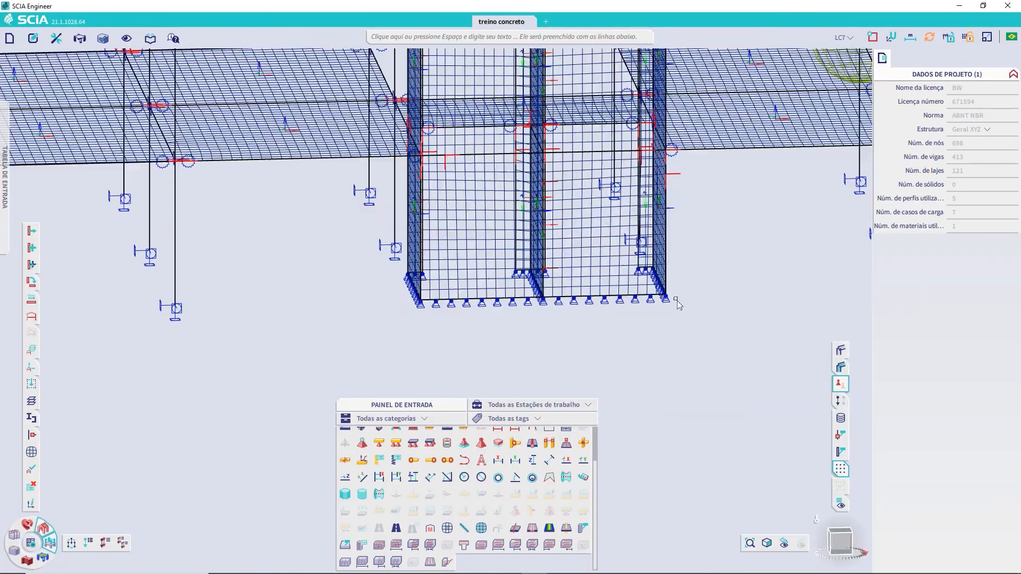
pyautogui.moveTo(617, 365)
pyautogui.keyDown('ctrl'); pyautogui.mouseDown(button='right')
pyautogui.moveTo(628, 365)
pyautogui.moveTo(620, 375)
pyautogui.mouseUp(button='right'); pyautogui.keyUp('ctrl')
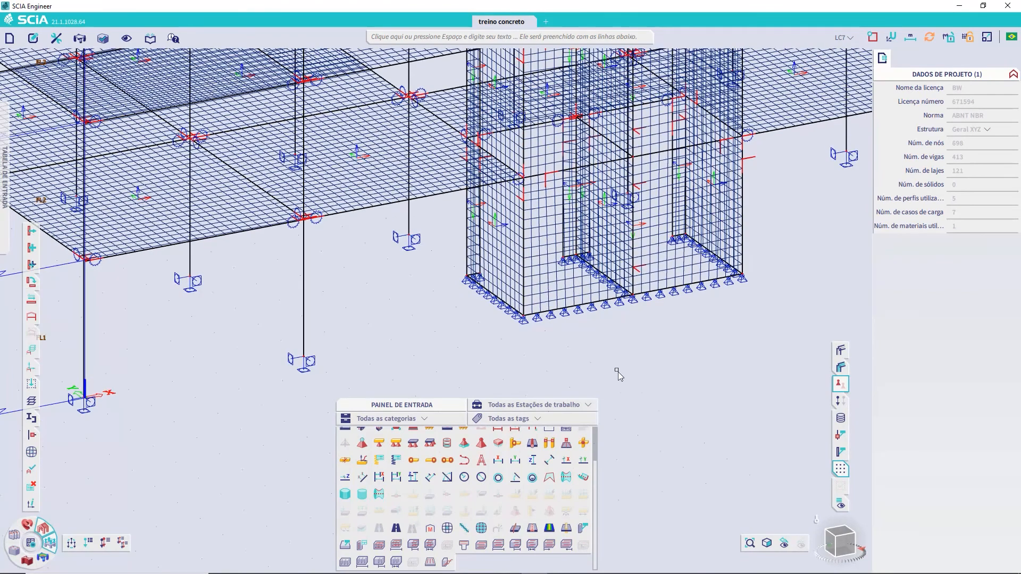
# Add a 2D element edge mesh refinement with size 0,100 m to the outer vertical edge of middle core wall S3.
pyautogui.click(465, 530)
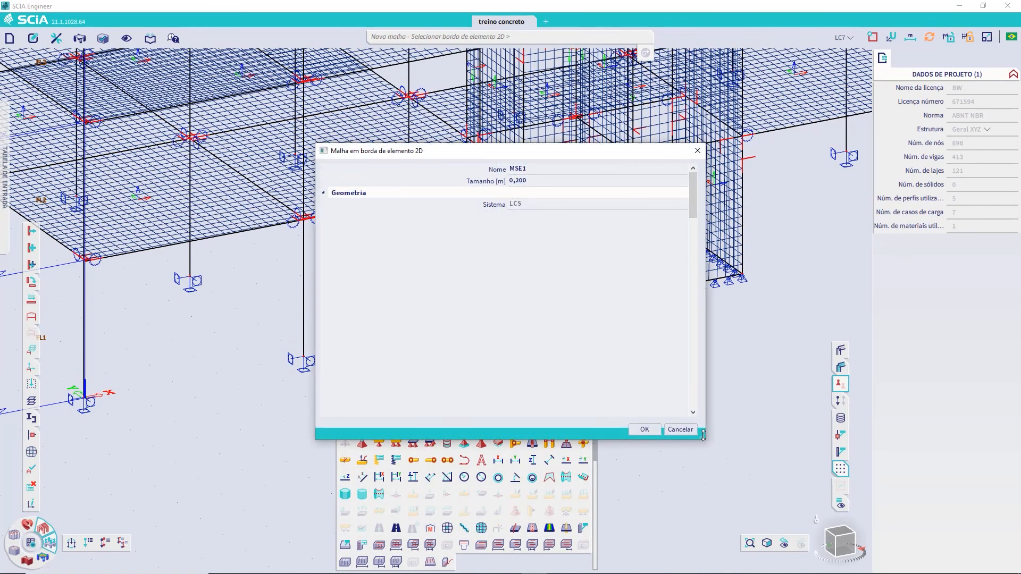
pyautogui.click(545, 182)
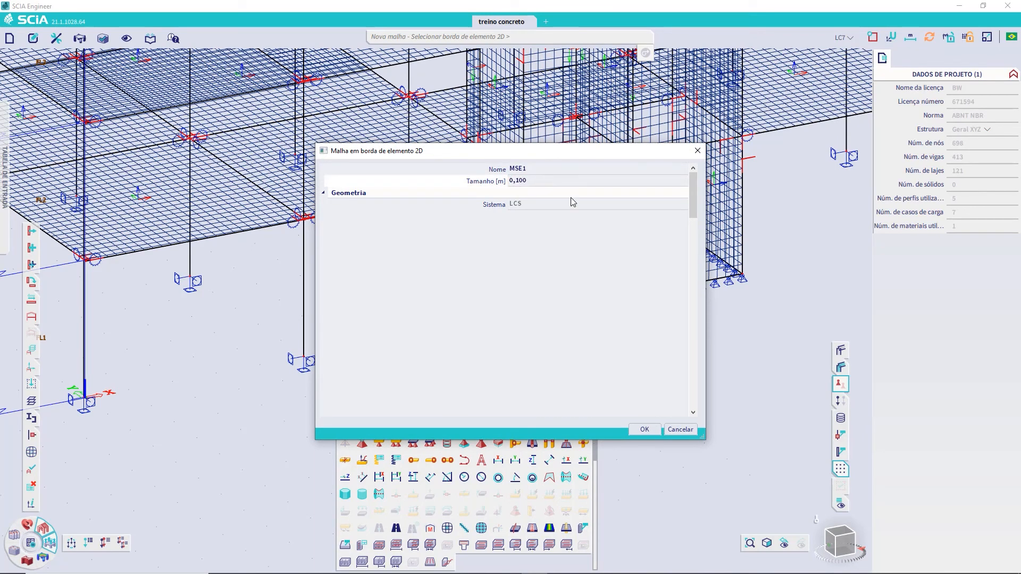
pyautogui.click(644, 430)
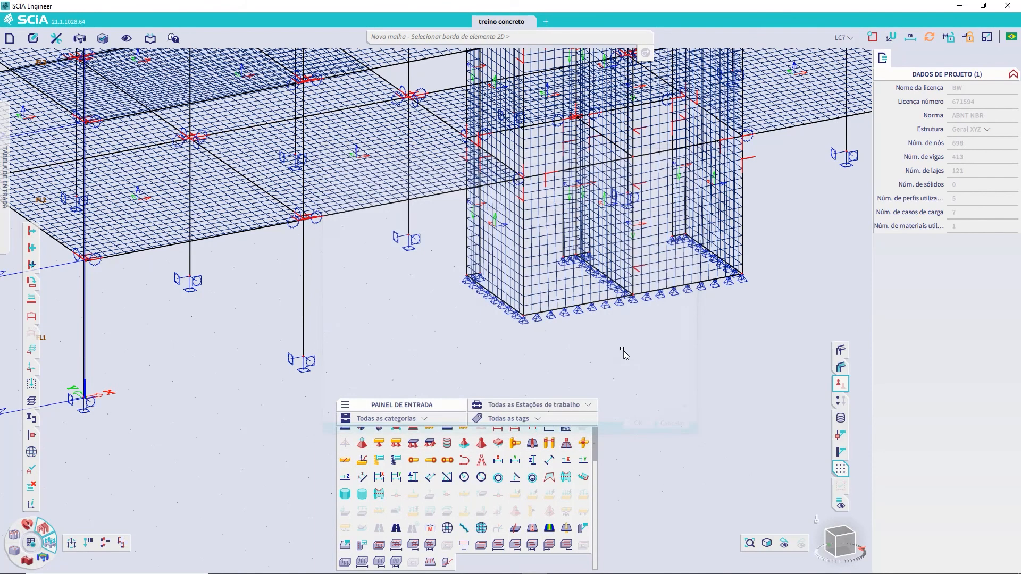
pyautogui.click(635, 254)
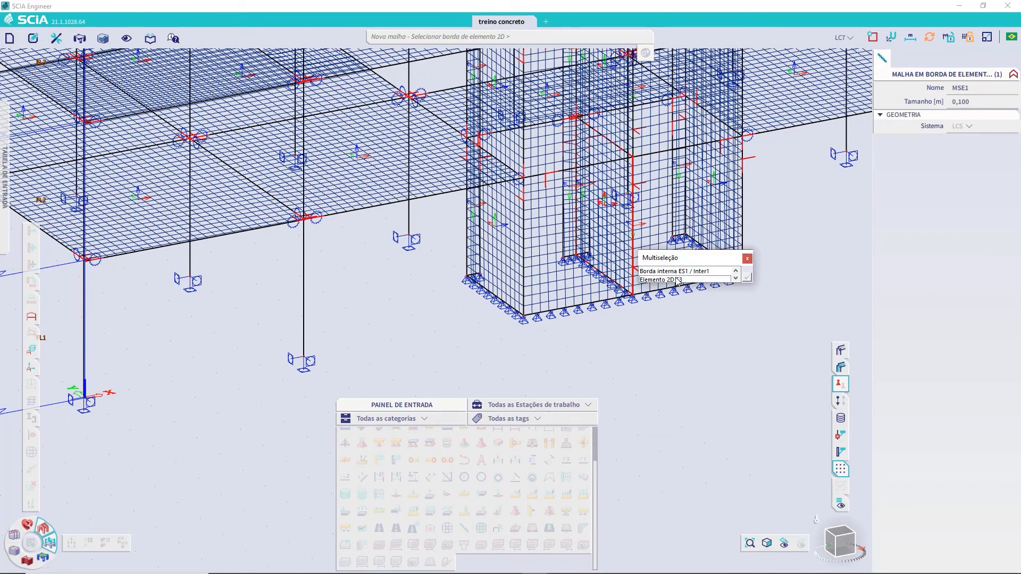
pyautogui.click(677, 280)
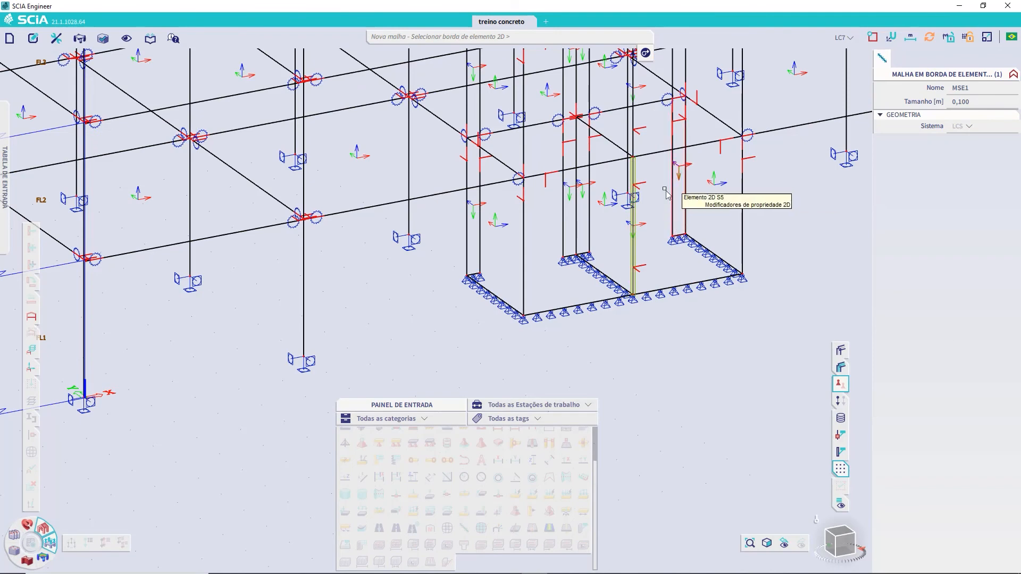
pyautogui.press('Escape')
pyautogui.scroll(5, 634, 155)
pyautogui.press('Escape')
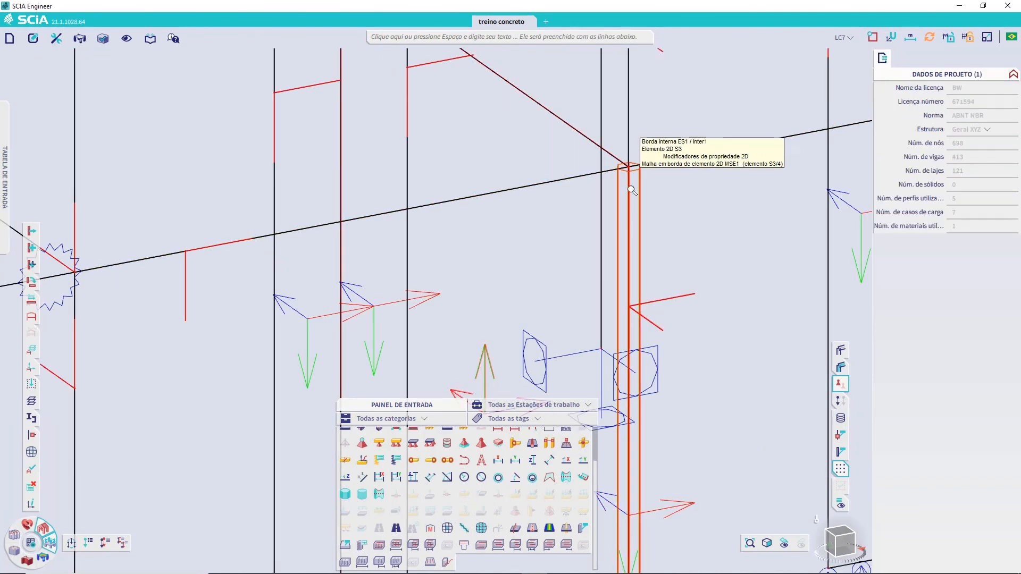
# Regenerate the finite element mesh with the edge refinement and examine it along the middle core wall's vertical edge.
pyautogui.scroll(-5, 630, 176)
pyautogui.click(33, 452)
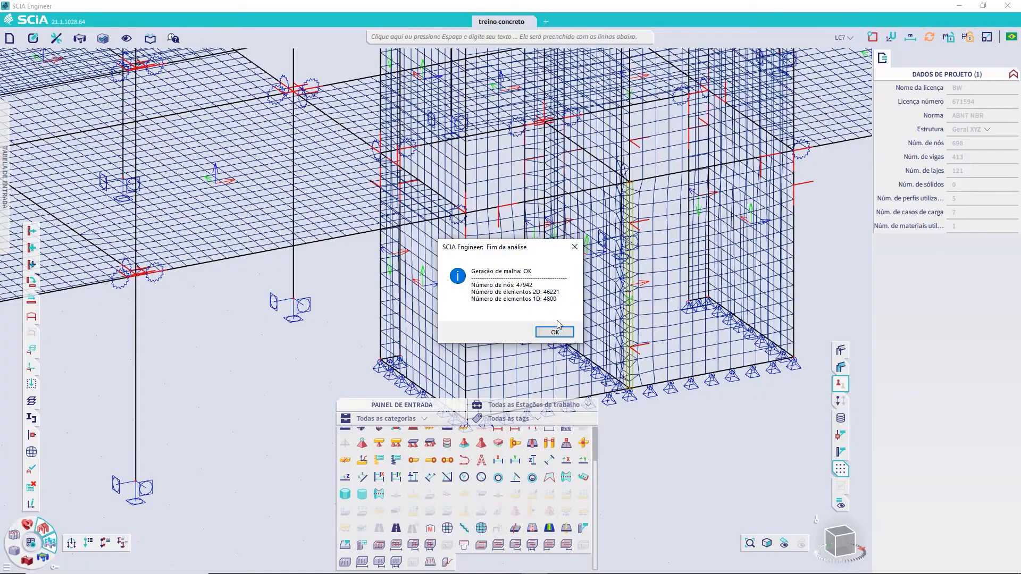
pyautogui.click(555, 330)
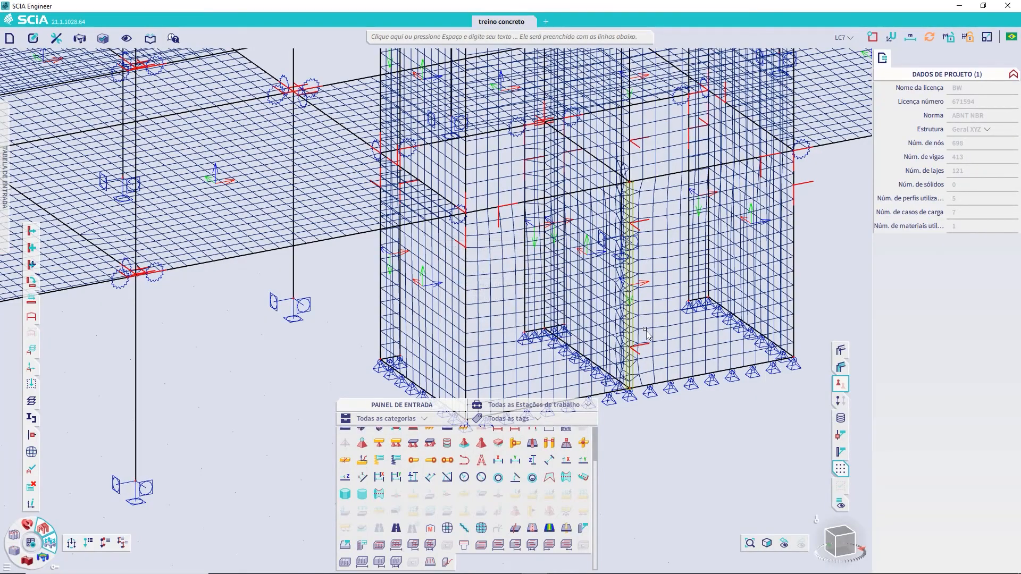
pyautogui.scroll(-2, 660, 265)
pyautogui.keyDown('ctrl'); pyautogui.moveTo(666, 327); pyautogui.dragTo(675, 349, button='right'); pyautogui.keyUp('ctrl')
pyautogui.scroll(4, 699, 284)
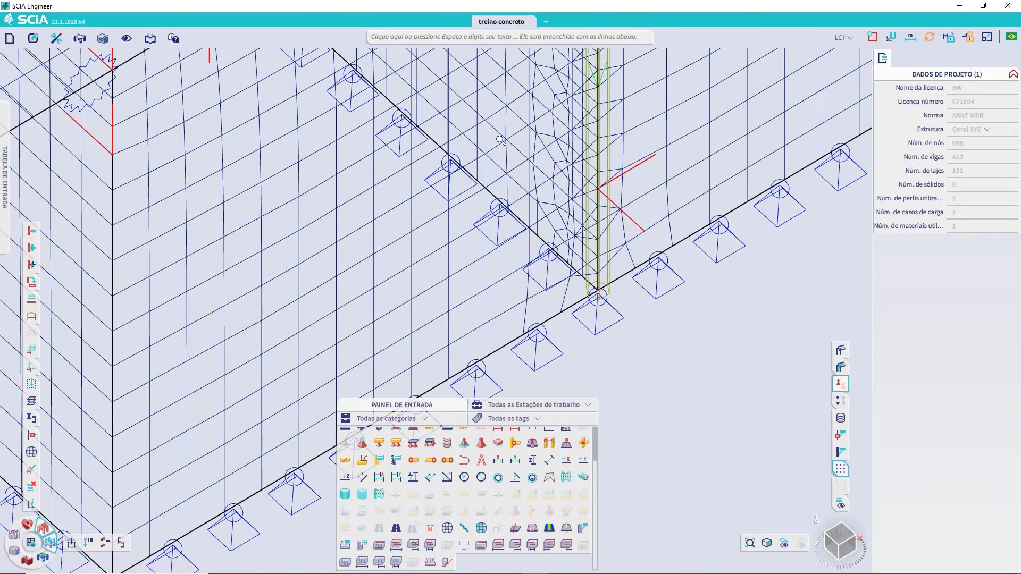
pyautogui.scroll(-3, 502, 145)
pyautogui.scroll(3, 596, 170)
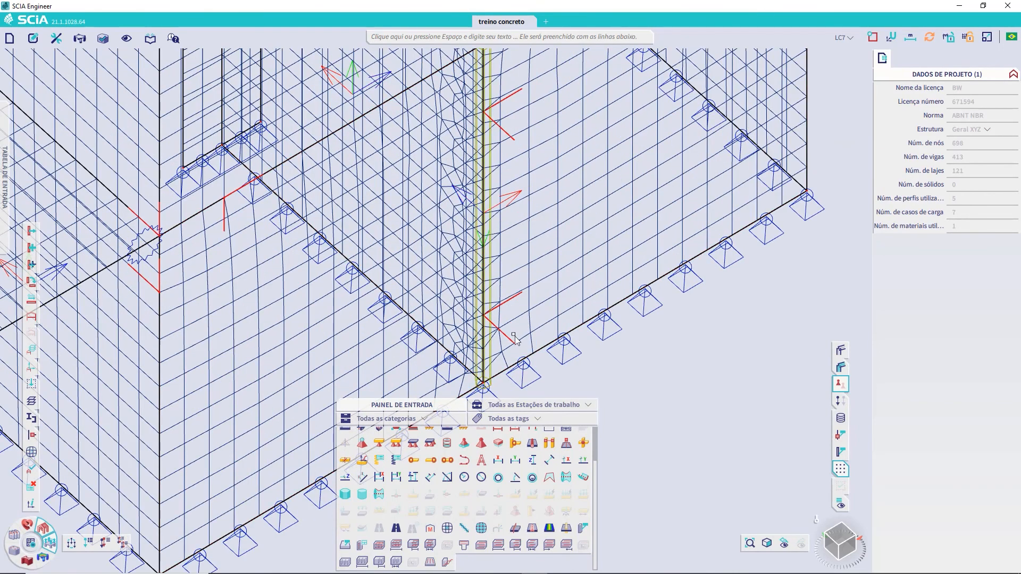
pyautogui.scroll(-3, 516, 284)
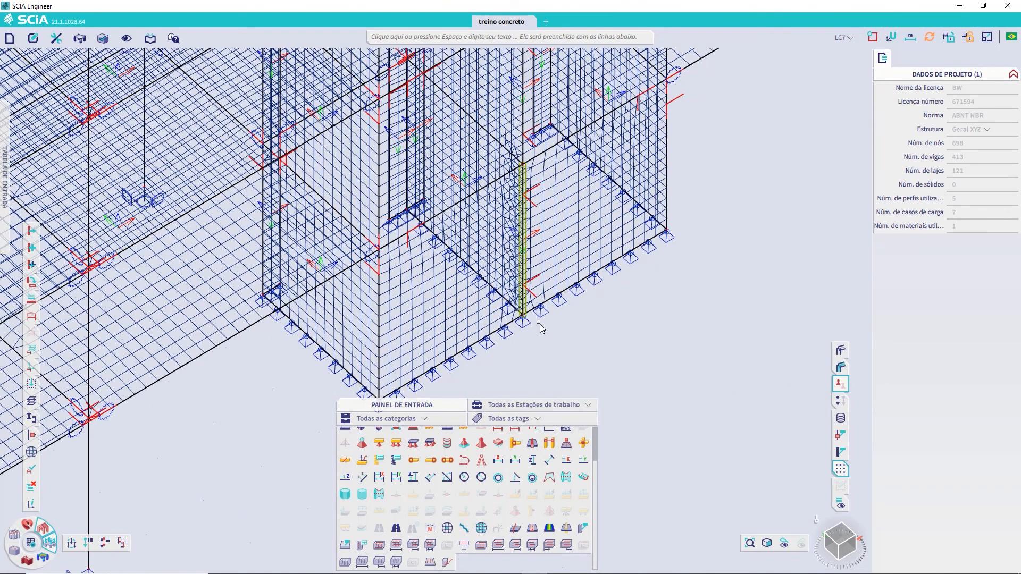
# Set the size of the middle core wall's edge mesh refinement to 0,050 m.
pyautogui.scroll(3, 538, 323)
pyautogui.click(516, 295)
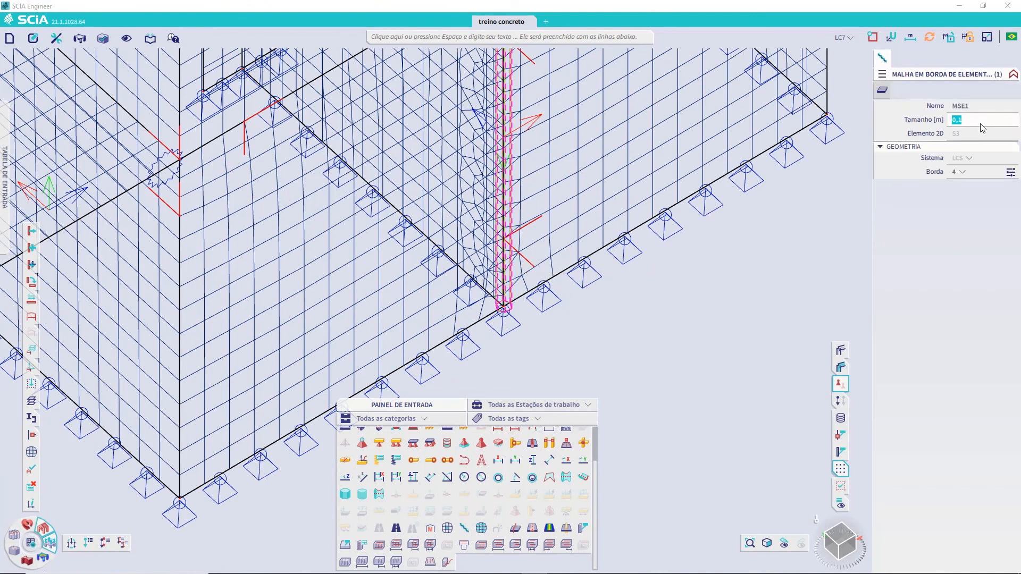
pyautogui.press('Return')
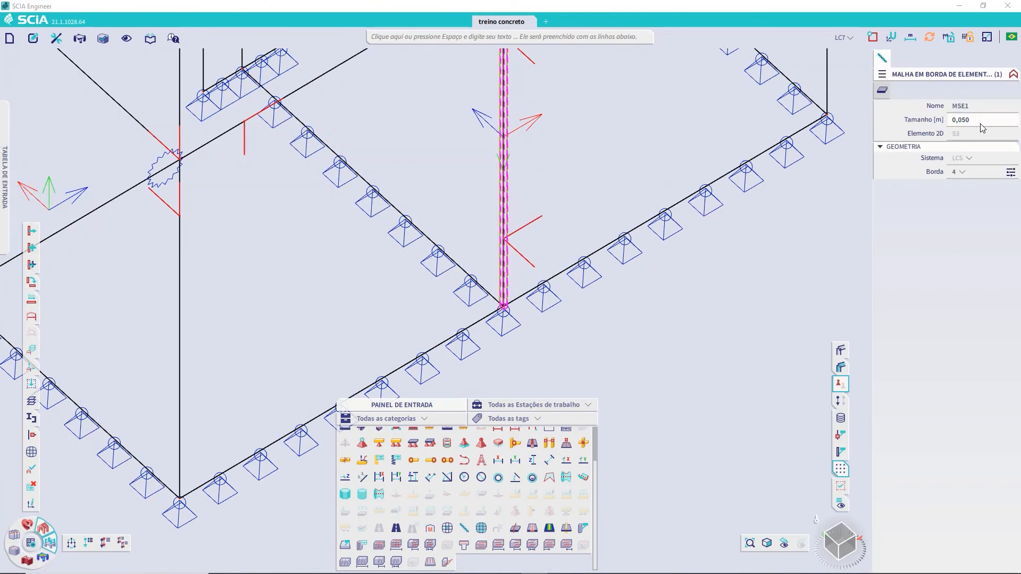
pyautogui.press('Escape')
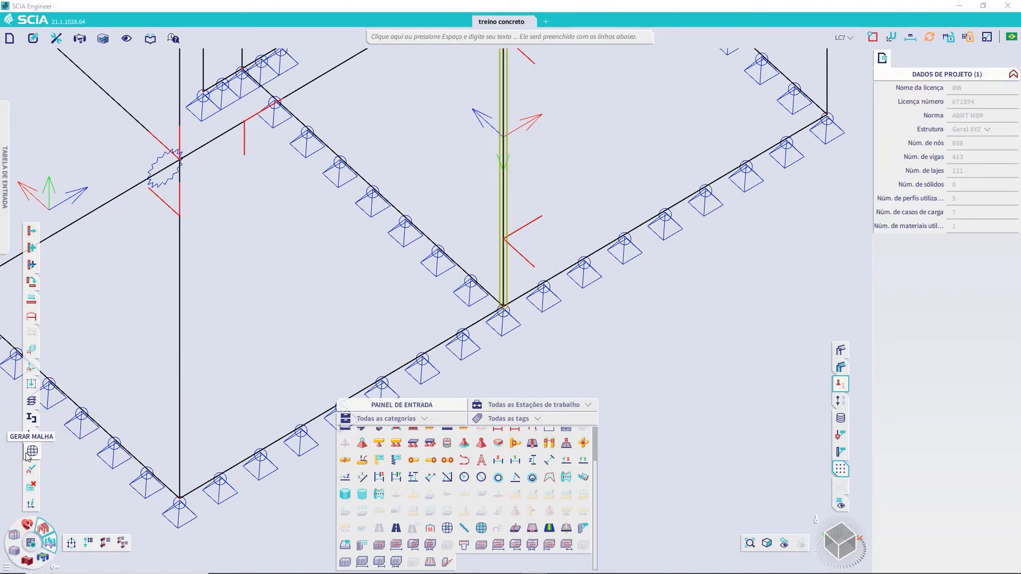
# Regenerate the mesh with the finer edge size and inspect the elements around the middle core wall's base.
pyautogui.click(32, 452)
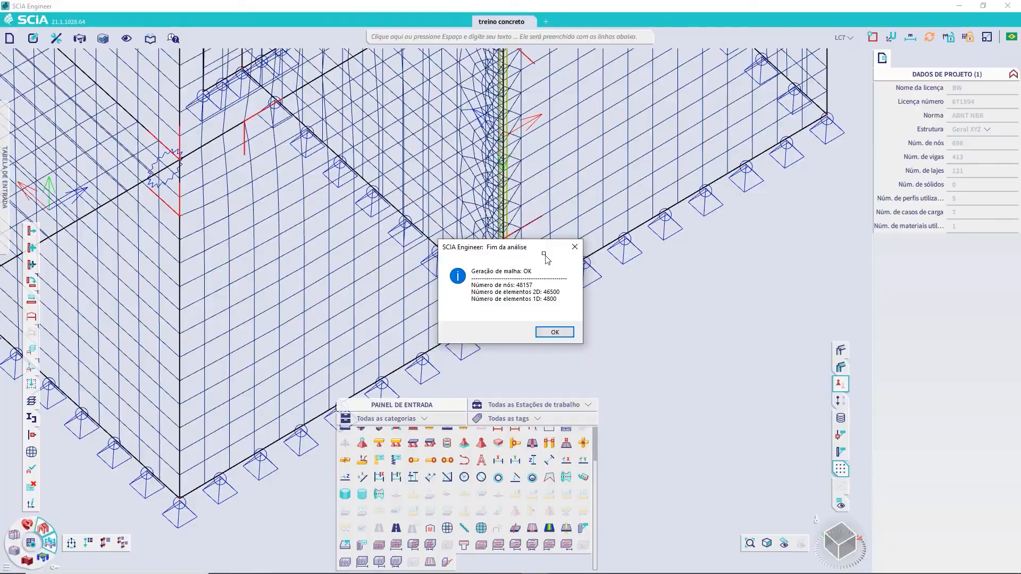
pyautogui.click(548, 330)
pyautogui.scroll(-5, 567, 279)
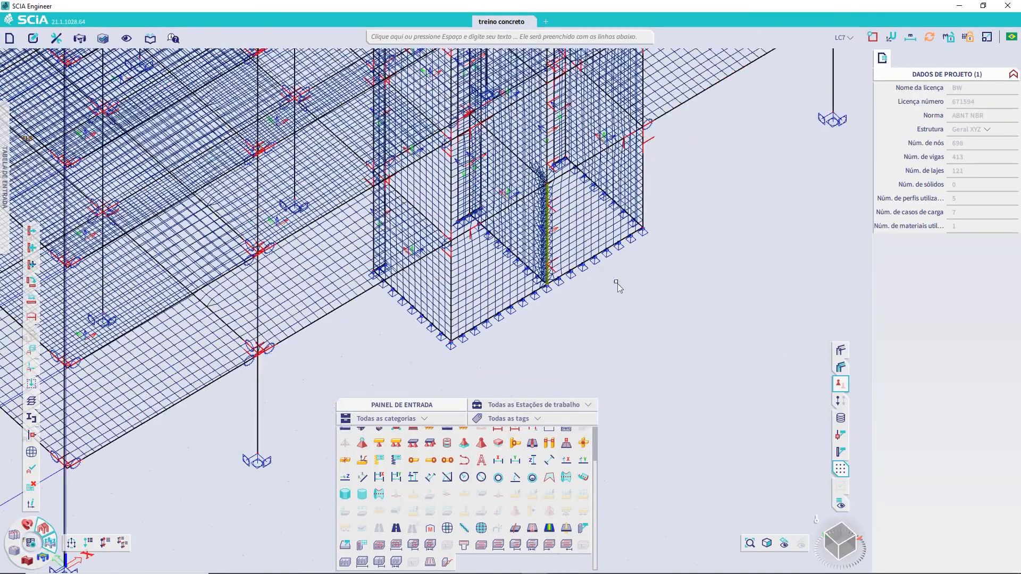
pyautogui.scroll(5, 596, 285)
pyautogui.moveTo(560, 292); pyautogui.dragTo(605, 279, button='middle')
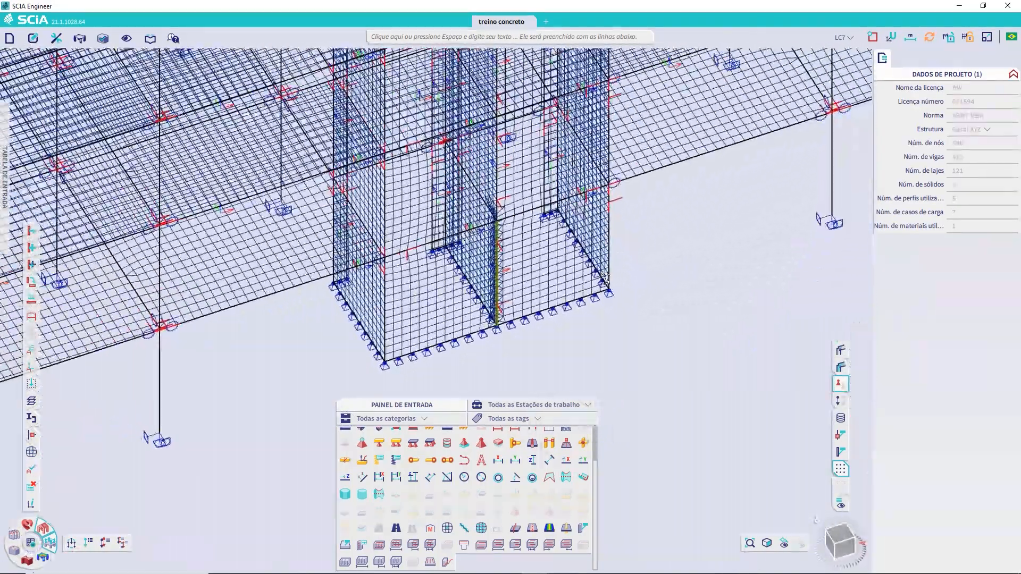
pyautogui.scroll(4, 512, 320)
pyautogui.scroll(3, 499, 326)
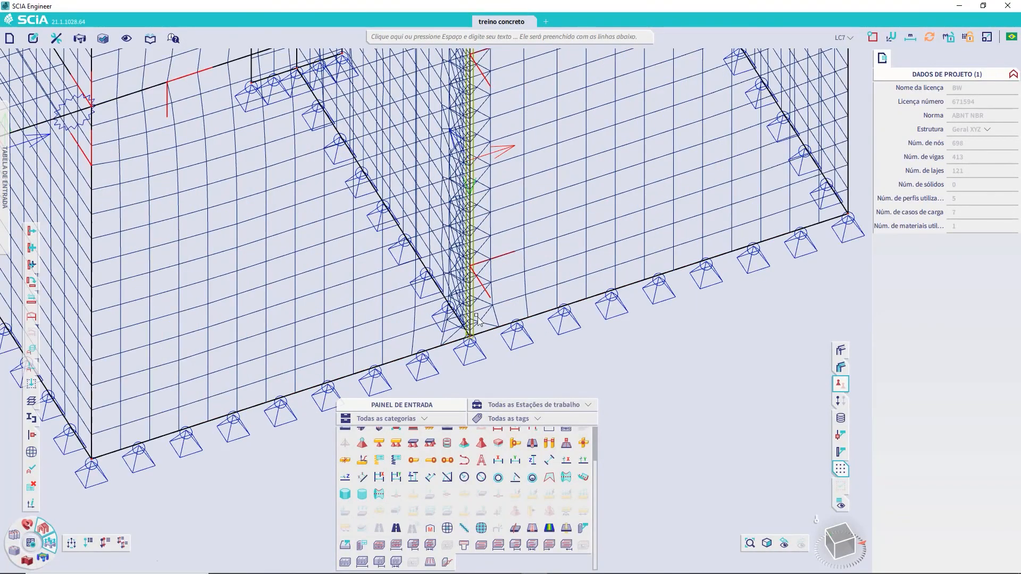
pyautogui.scroll(-5, 477, 316)
pyautogui.moveTo(501, 357); pyautogui.dragTo(503, 362, button='middle')
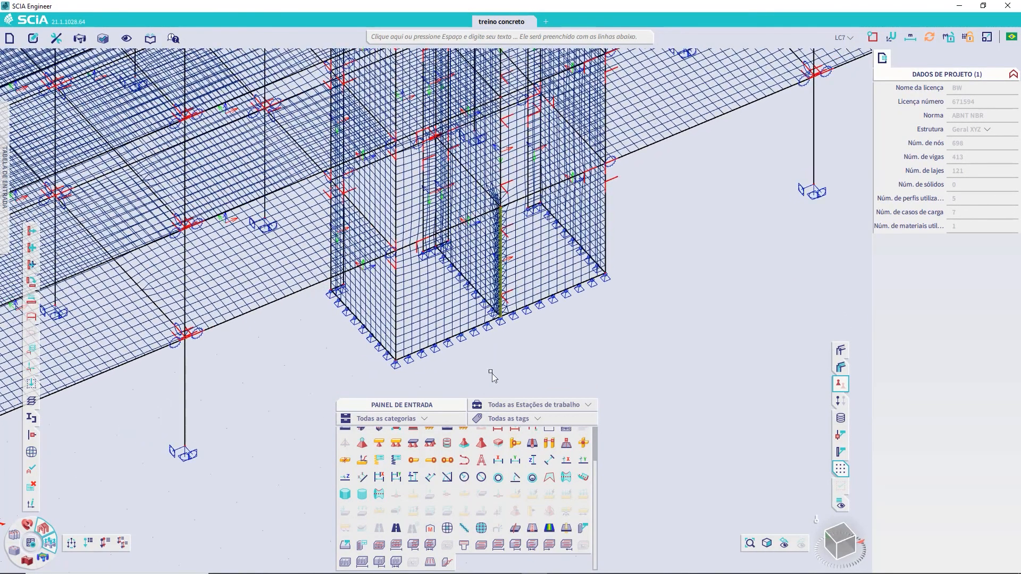
# Add a surface mesh refinement with size 0,050 m to the lowest front core wall, 2D element S2.
pyautogui.click(481, 529)
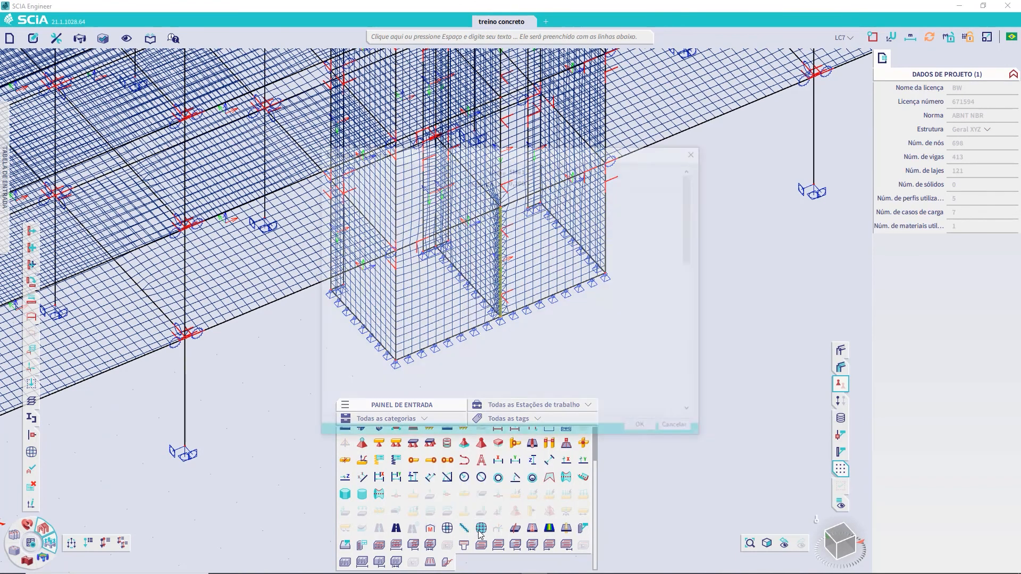
pyautogui.click(527, 183)
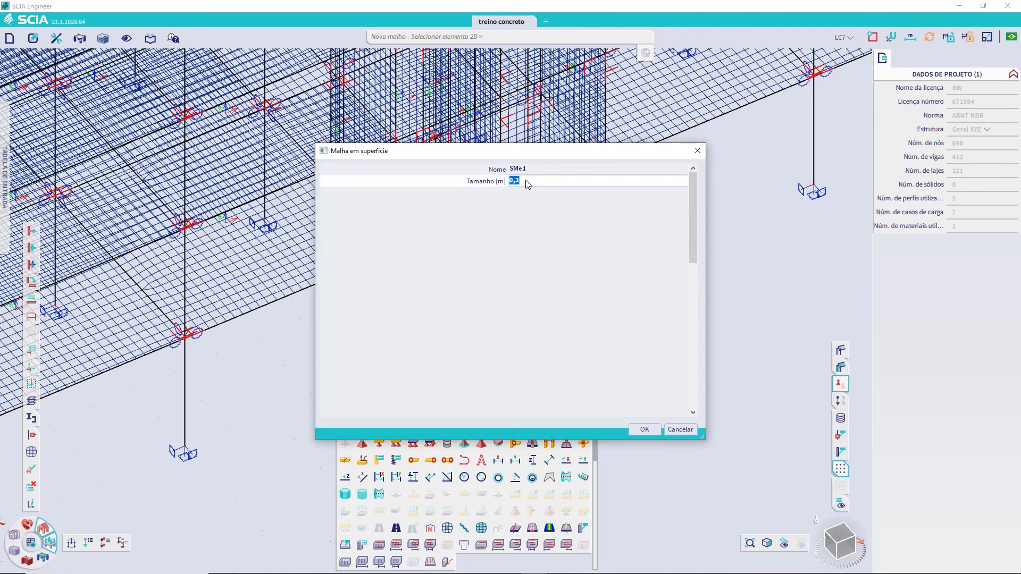
pyautogui.write('0,05')
pyautogui.press('Return')
pyautogui.click(644, 429)
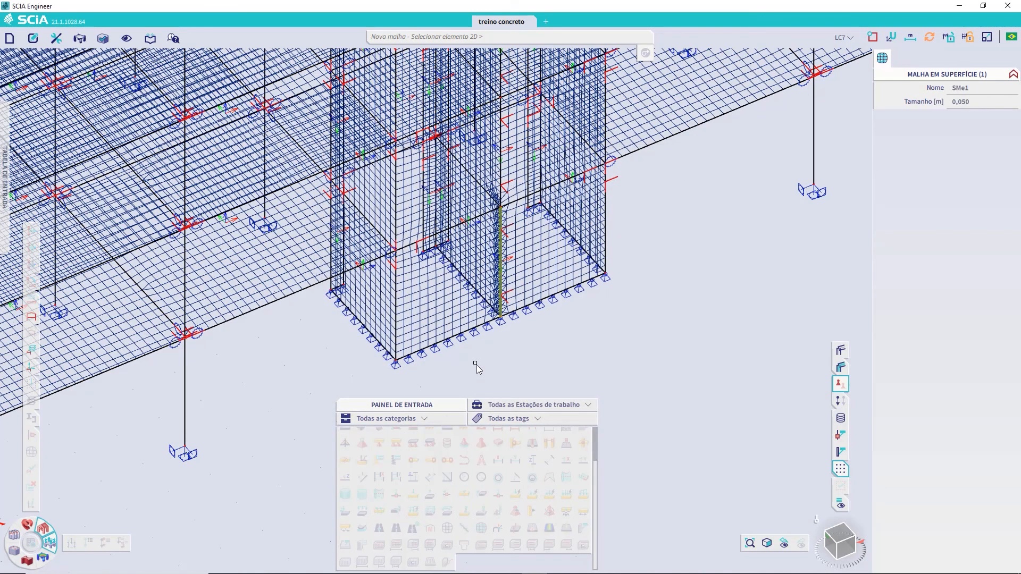
pyautogui.scroll(2, 458, 367)
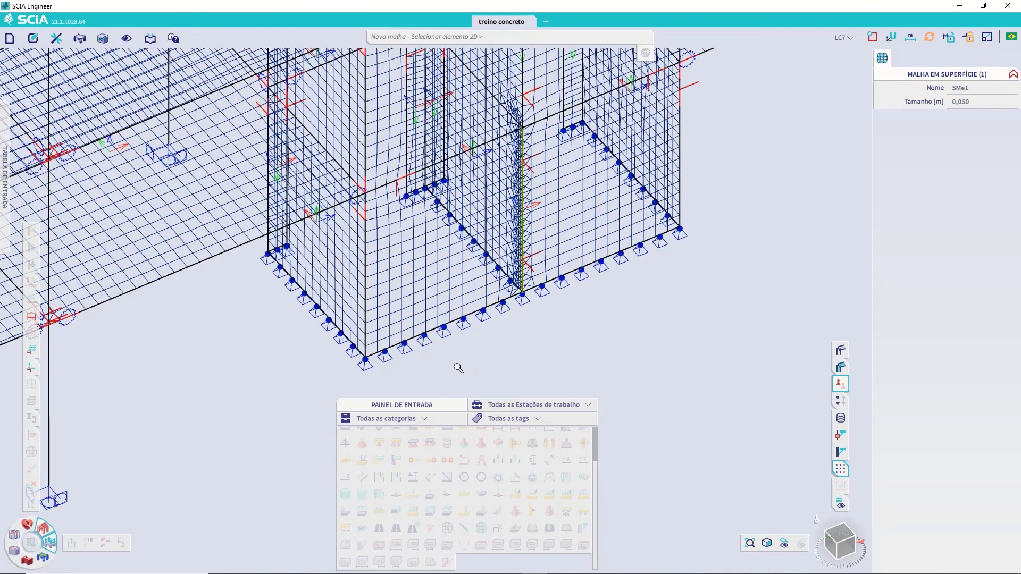
pyautogui.click(369, 320)
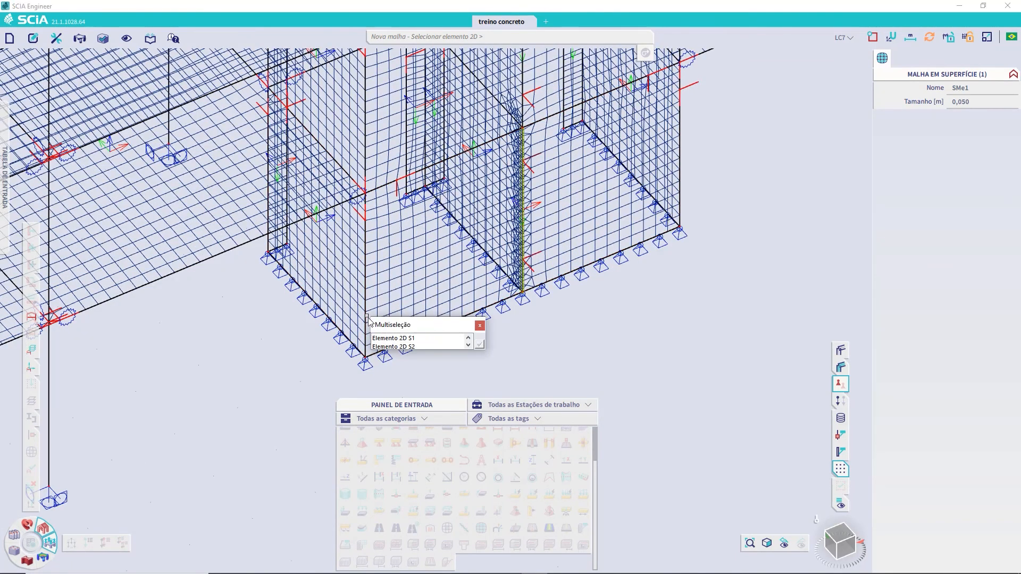
pyautogui.click(409, 347)
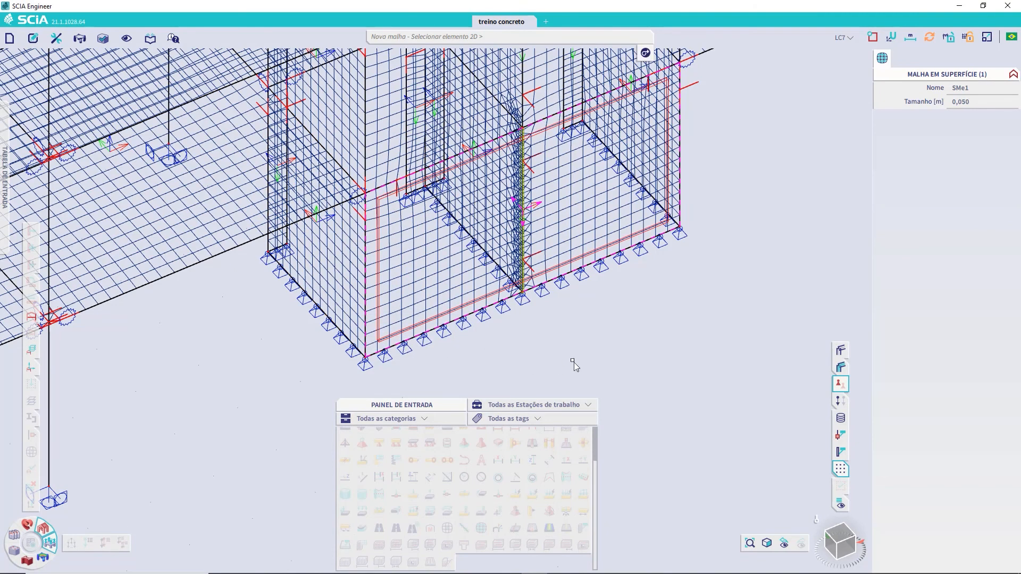
pyautogui.press('Escape')
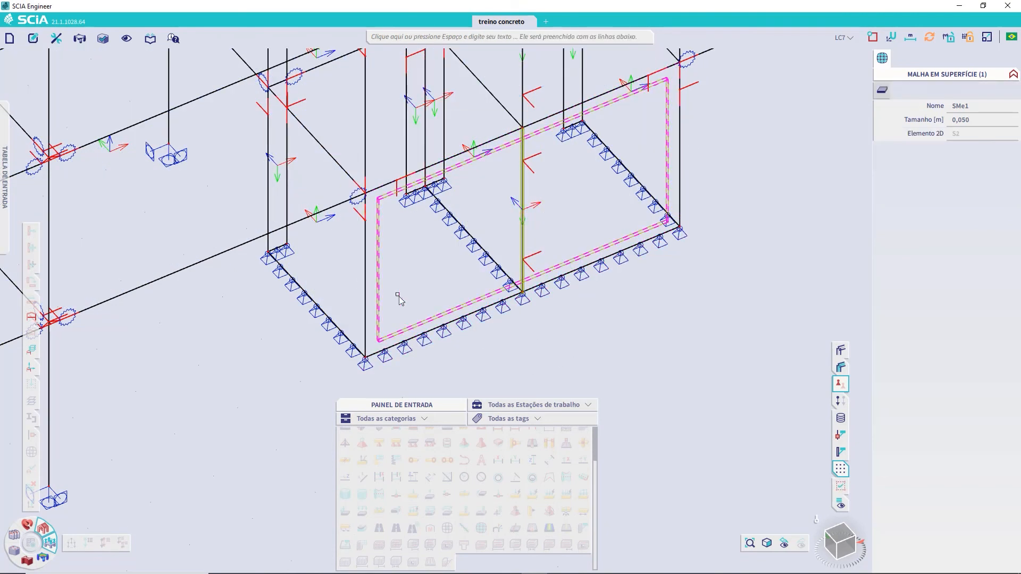
pyautogui.press('Escape')
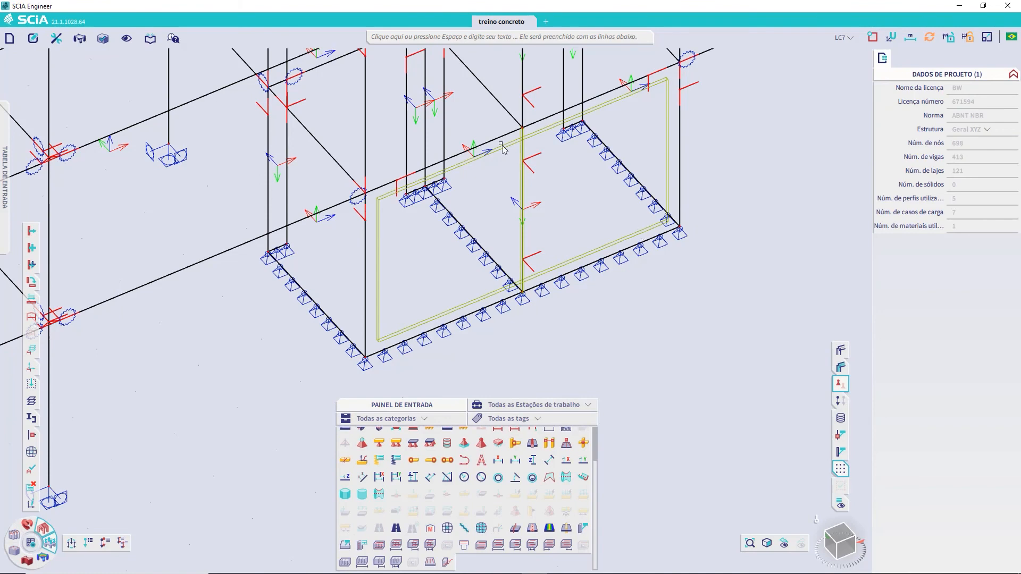
# Regenerate the finite element mesh with the surface refinement and examine the transition at the front wall's corner.
pyautogui.click(32, 451)
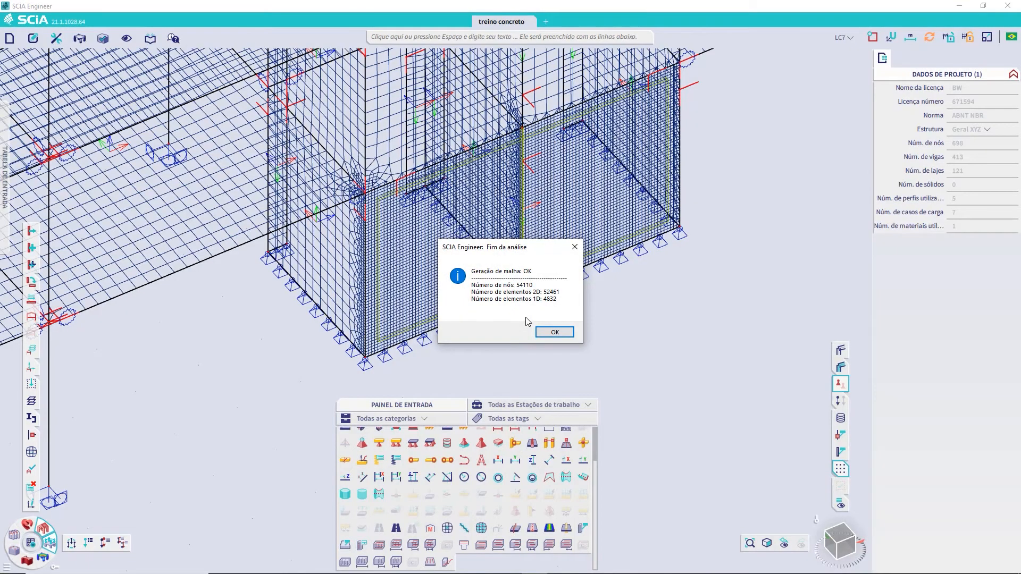
pyautogui.click(551, 333)
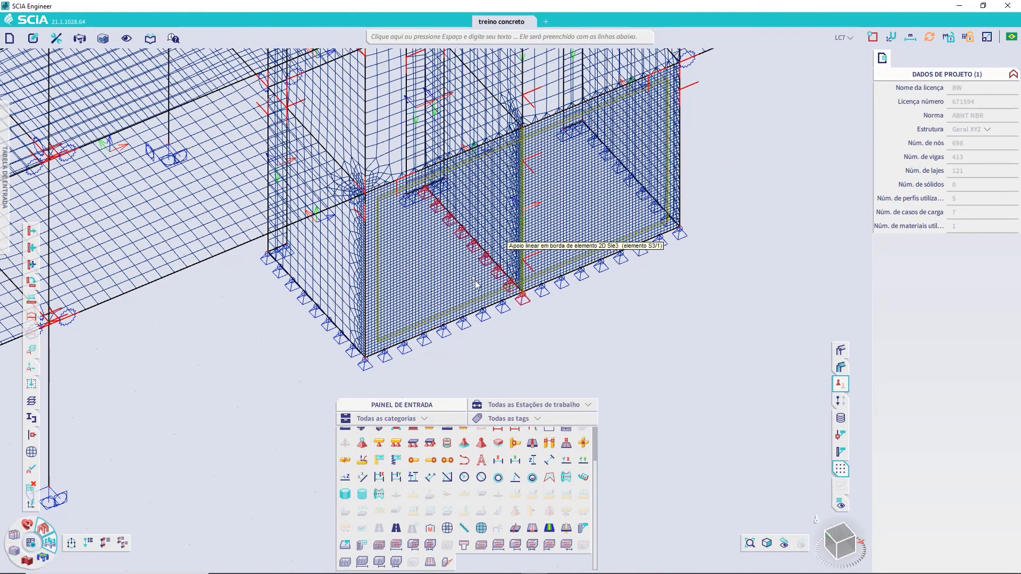
pyautogui.scroll(2, 315, 250)
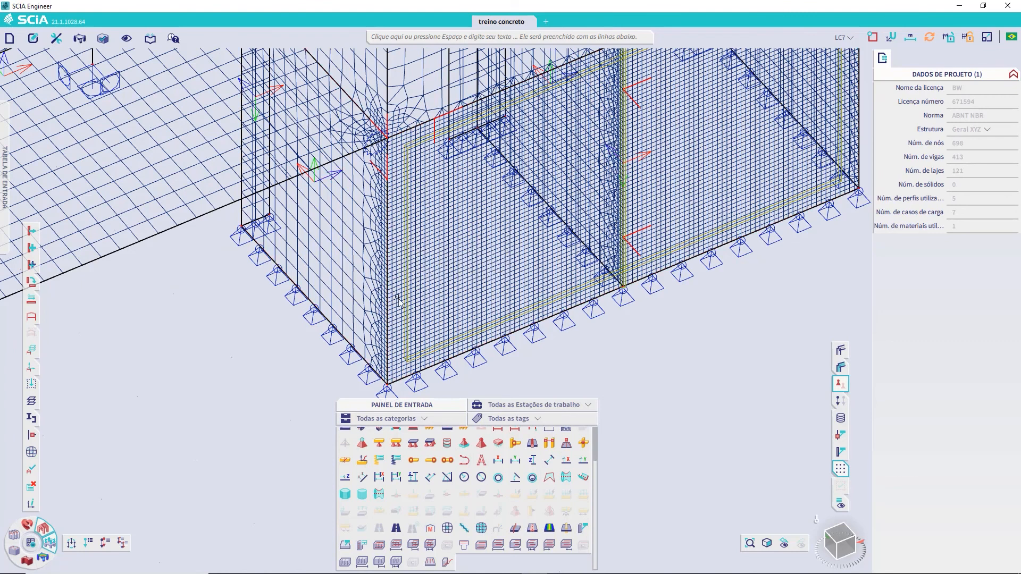
# Delete the surface mesh refinement from the lowest front core wall.
pyautogui.click(492, 328)
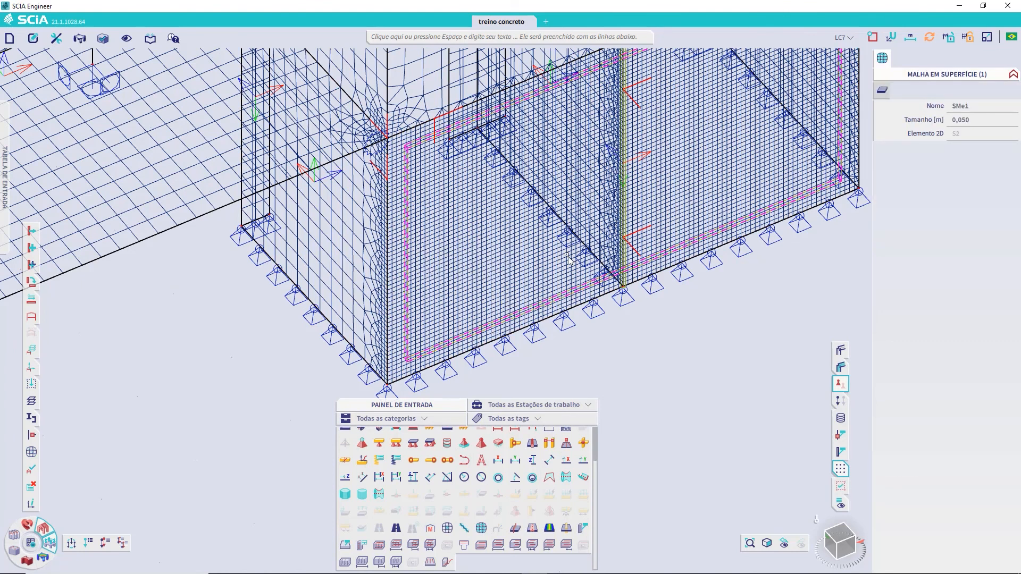
pyautogui.press('Delete')
pyautogui.press('Return')
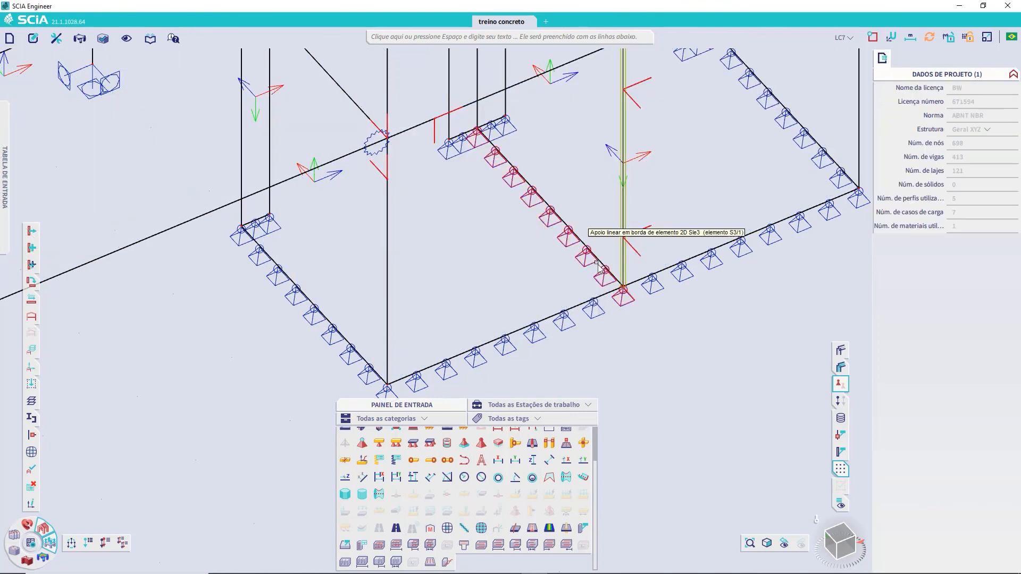
# Delete the edge mesh refinement from the middle core wall's outer vertical edge.
pyautogui.scroll(5, 604, 274)
pyautogui.click(610, 282)
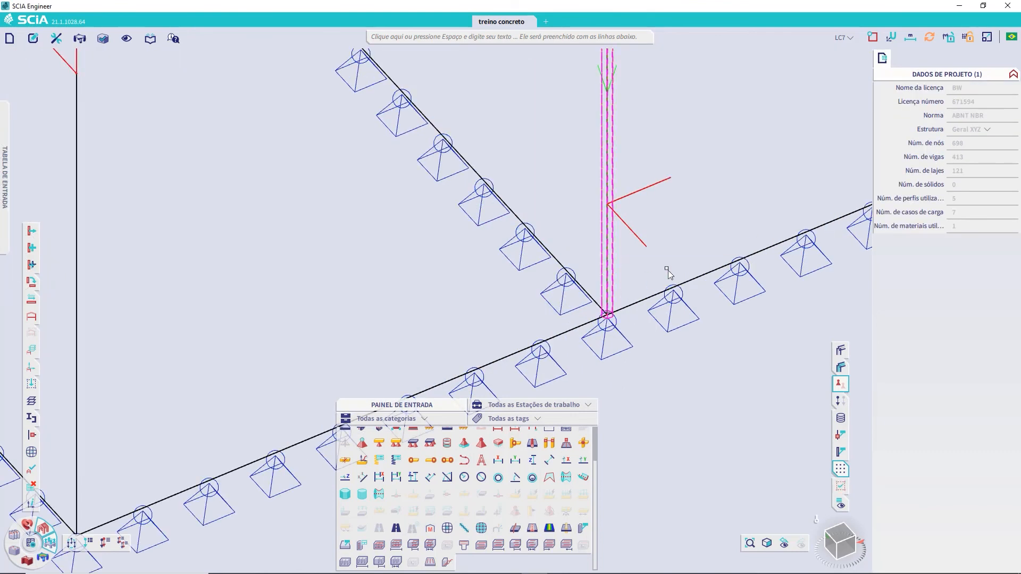
pyautogui.press('Delete')
pyautogui.press('Return')
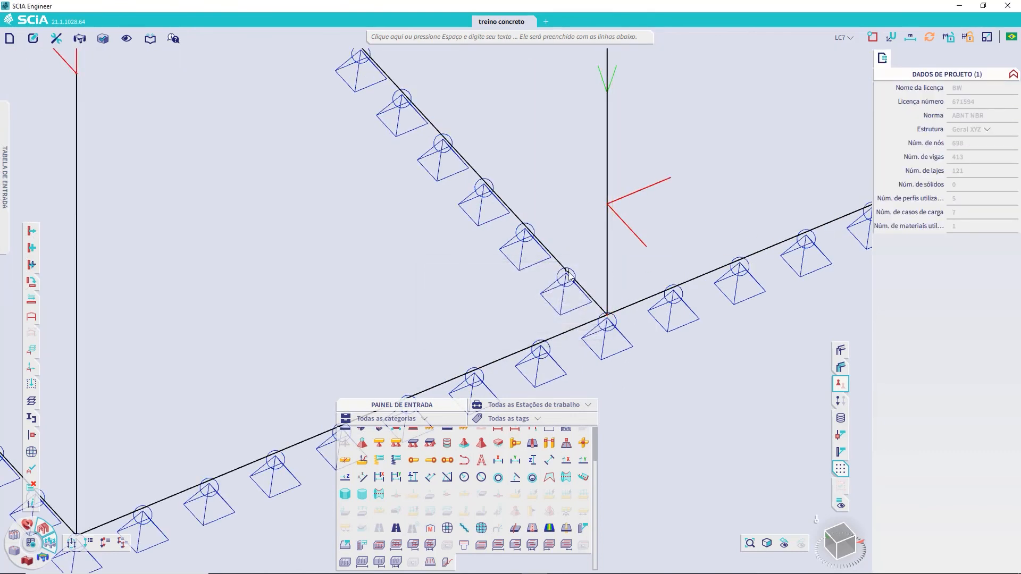
# Delete the 1,000 m radius mesh refinement from node N122 on the facade column beside the building's corner.
pyautogui.scroll(-8, 469, 268)
pyautogui.moveTo(455, 272); pyautogui.dragTo(522, 298, button='right')
pyautogui.scroll(5, 416, 264)
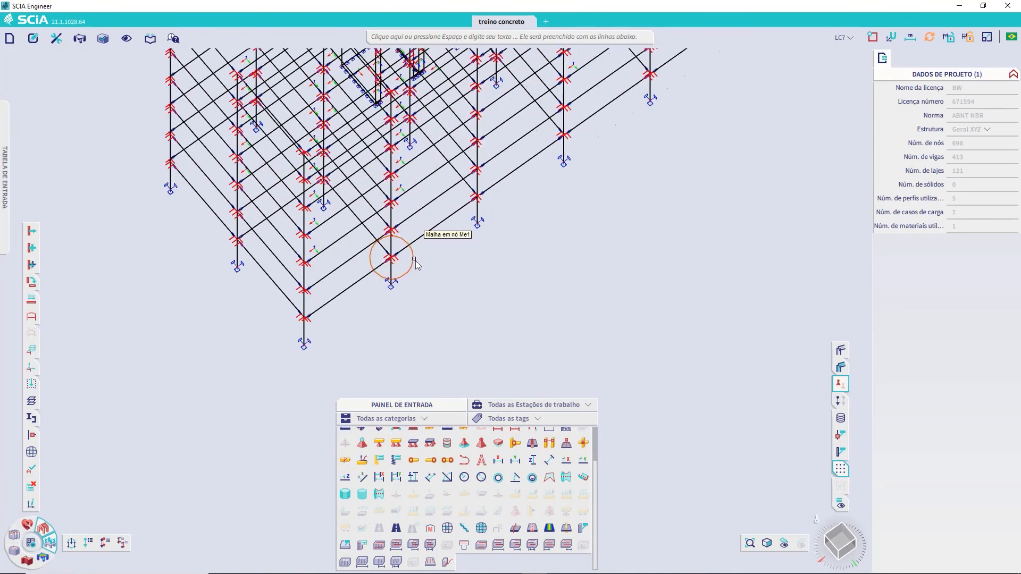
pyautogui.click(414, 260)
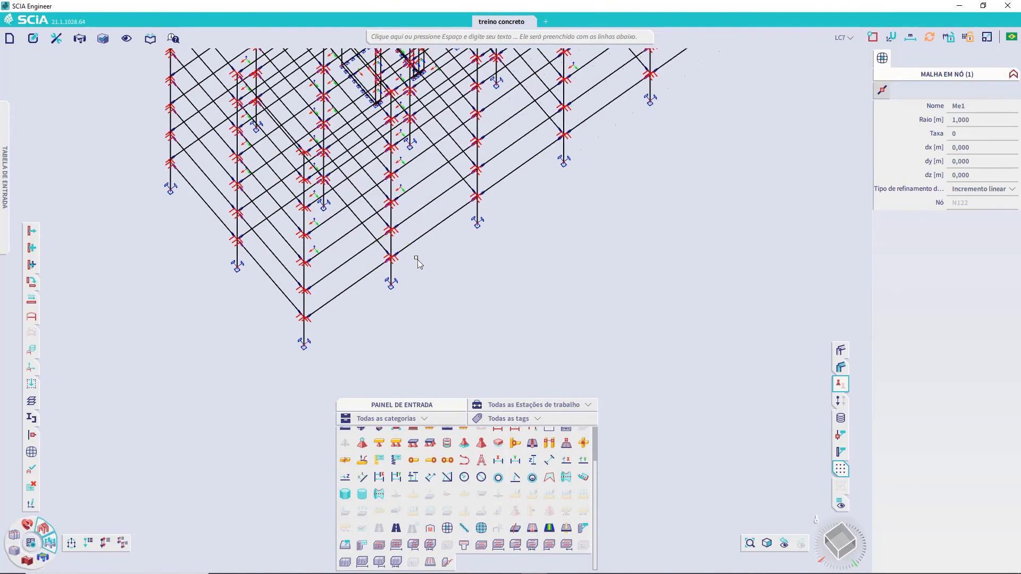
pyautogui.press('Escape')
# Enable automatic mesh refinement in the advanced mesh settings of the finite element analysis.
pyautogui.moveTo(445, 280); pyautogui.dragTo(371, 240, button='right')
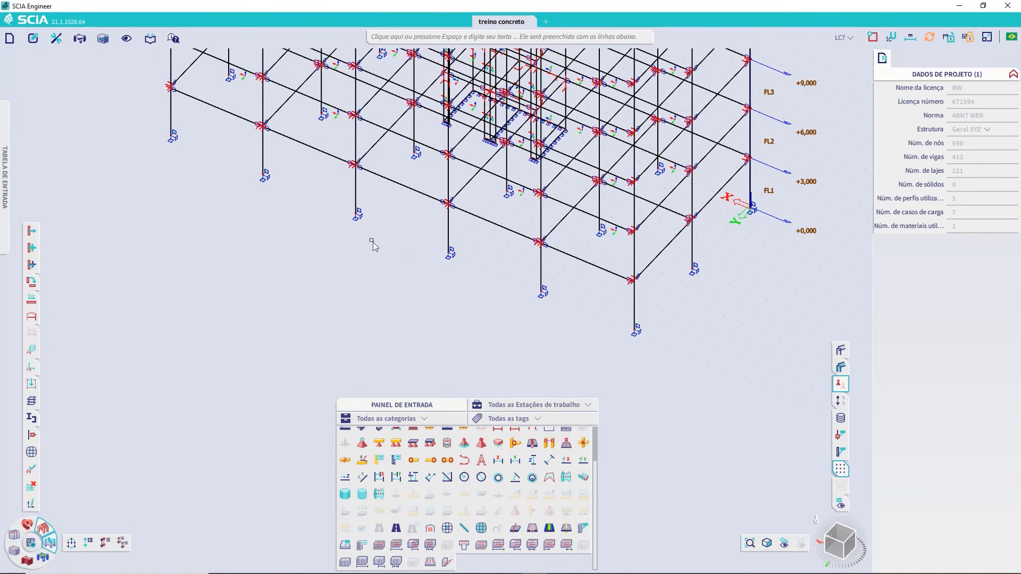
pyautogui.scroll(-3, 371, 240)
pyautogui.moveTo(378, 225); pyautogui.dragTo(409, 331, button='middle')
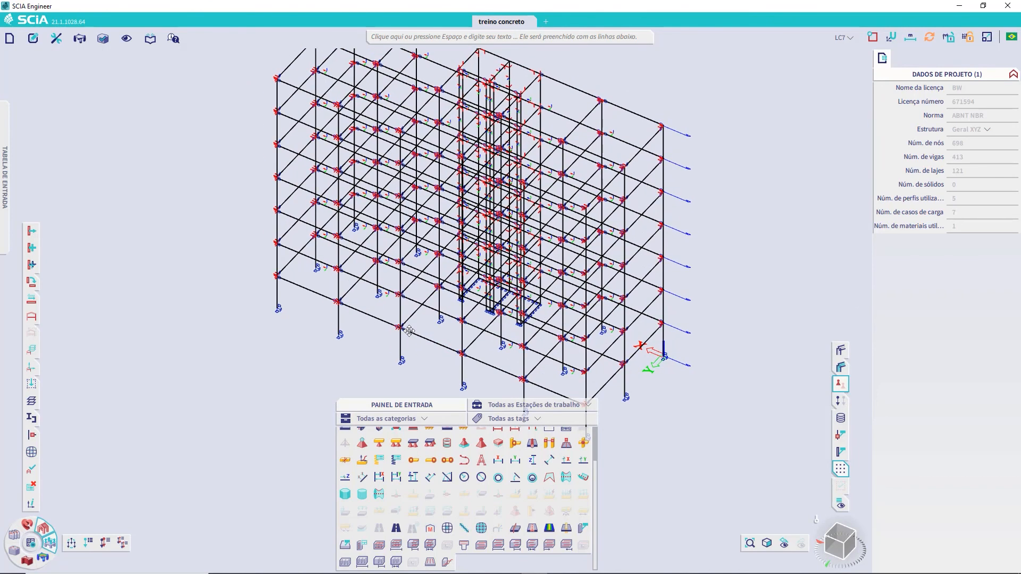
pyautogui.click(30, 543)
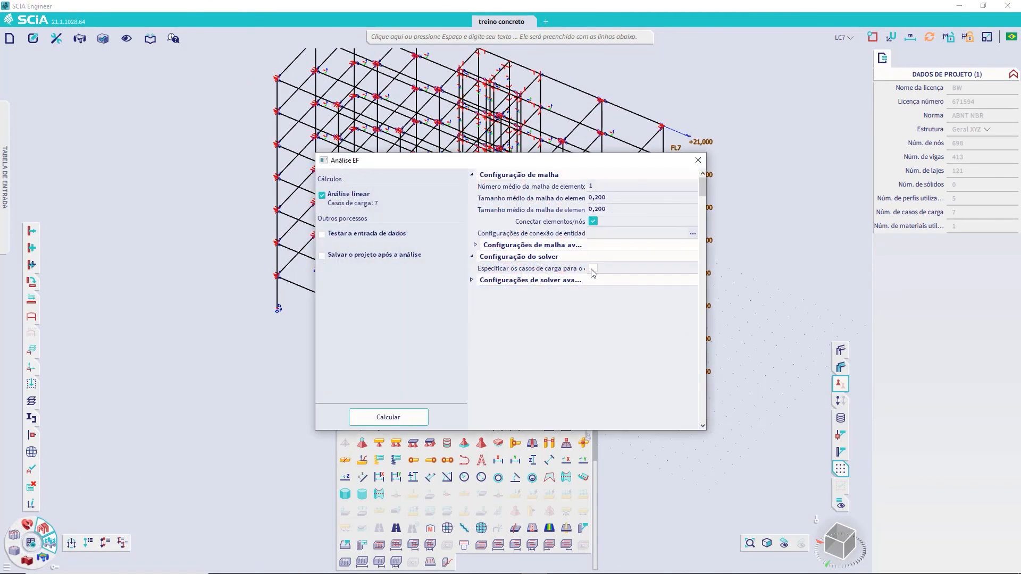
pyautogui.click(476, 246)
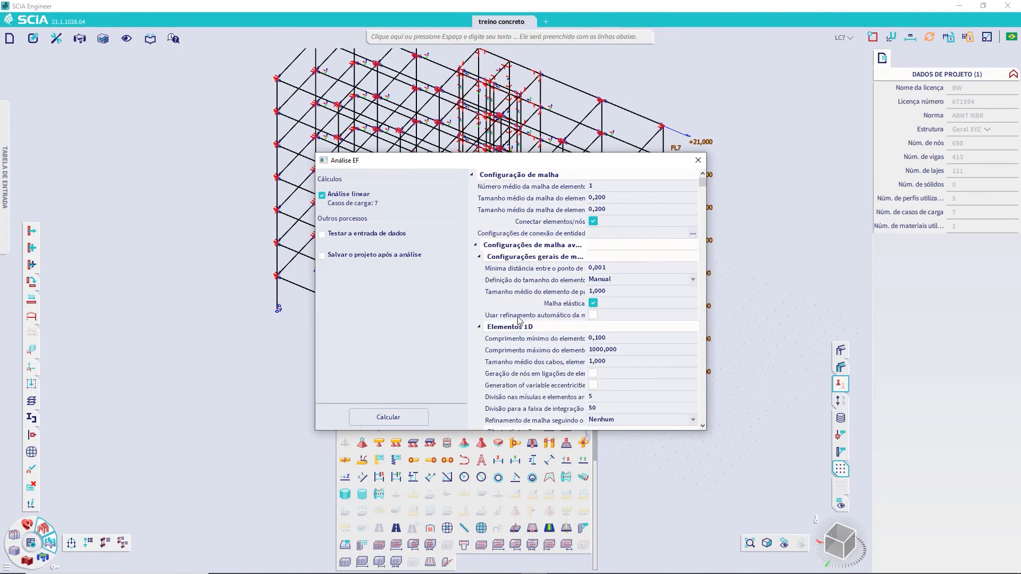
pyautogui.click(594, 316)
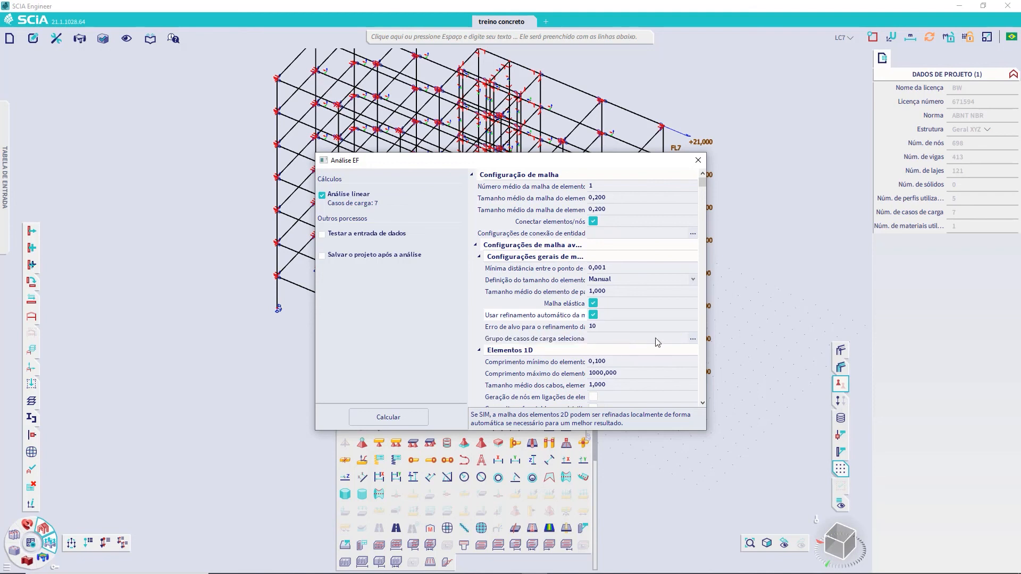
# Assign load case LC1 to the automatic mesh refinement and run the linear analysis for all load cases.
pyautogui.click(693, 340)
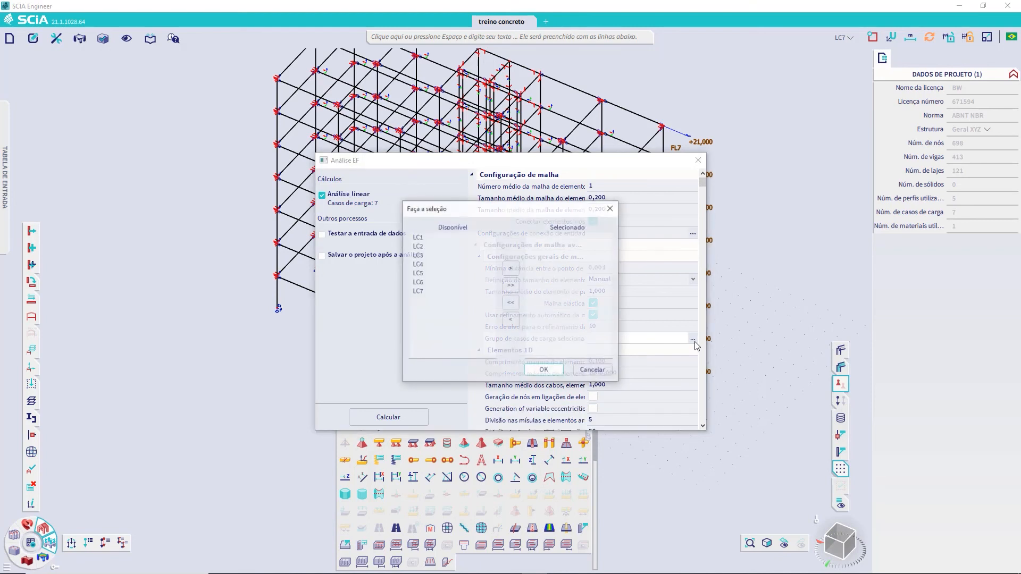
pyautogui.doubleClick(420, 241)
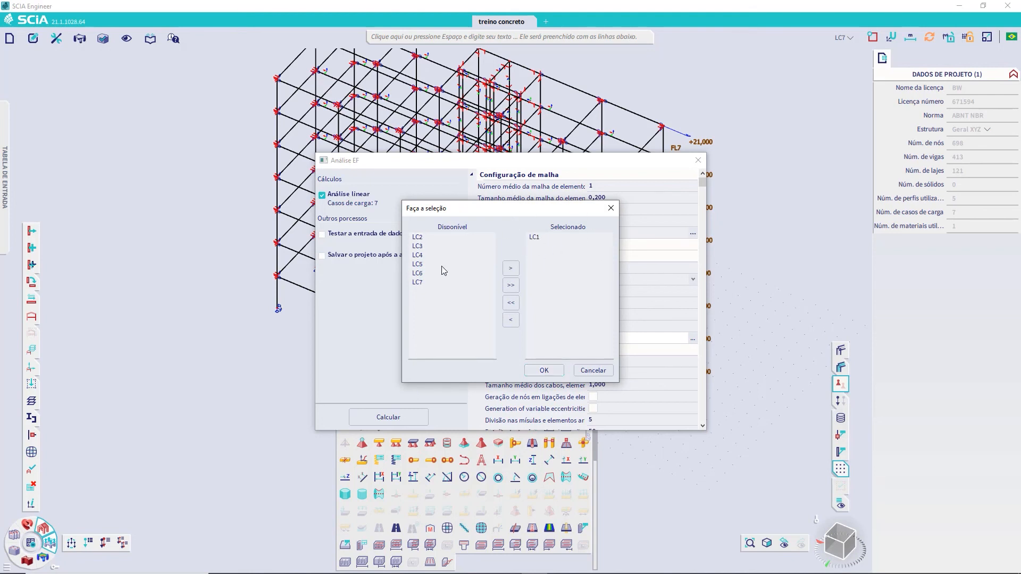
pyautogui.click(548, 372)
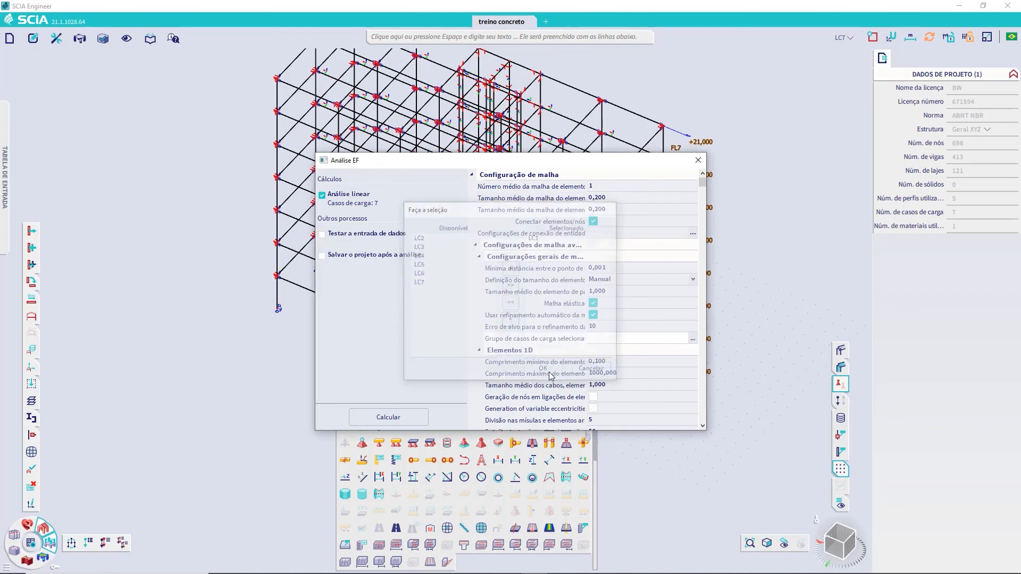
pyautogui.click(391, 418)
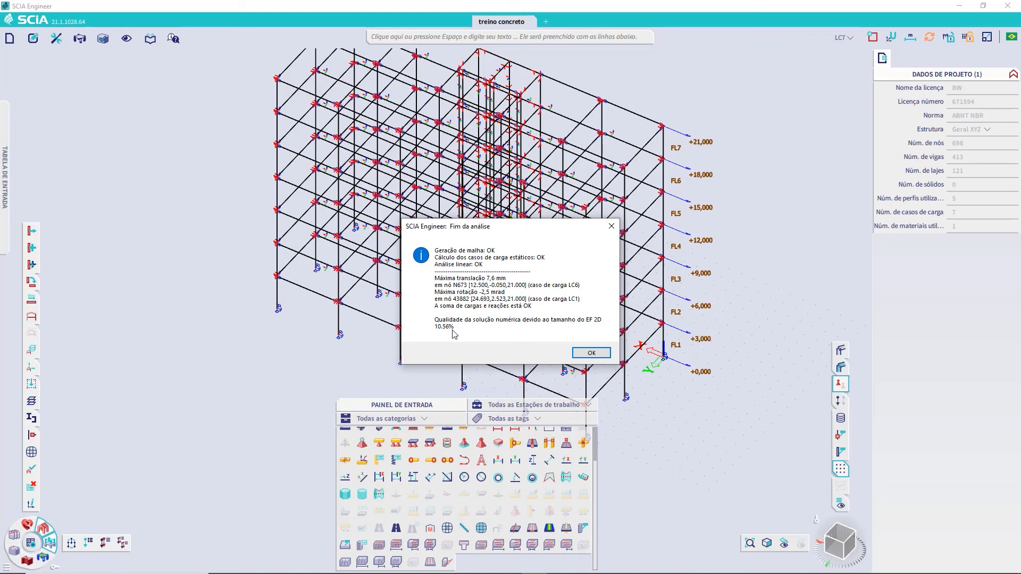
pyautogui.click(591, 353)
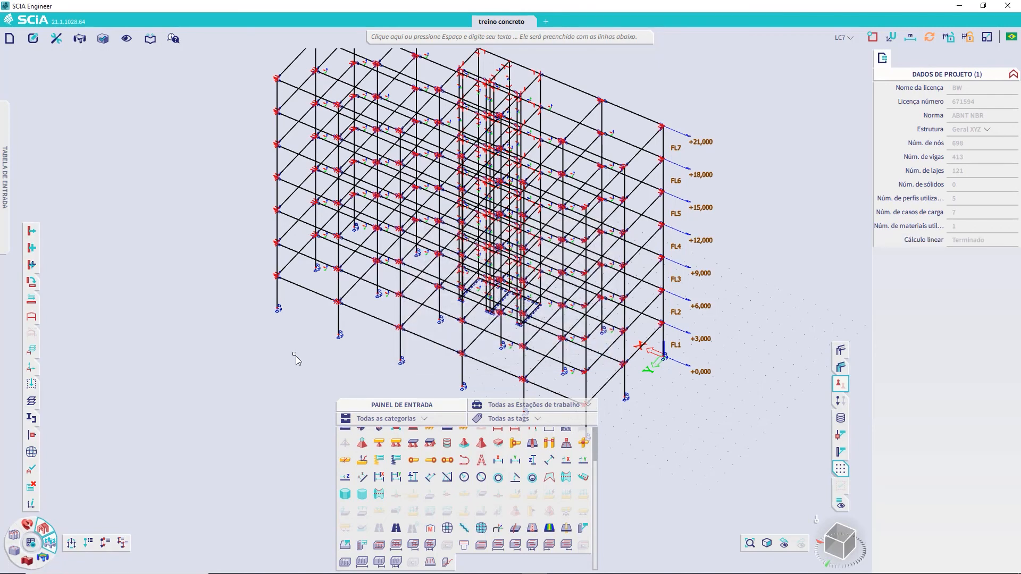
# Display the finite element mesh on the whole building through the view parameters for the structure.
pyautogui.rightClick(253, 355)
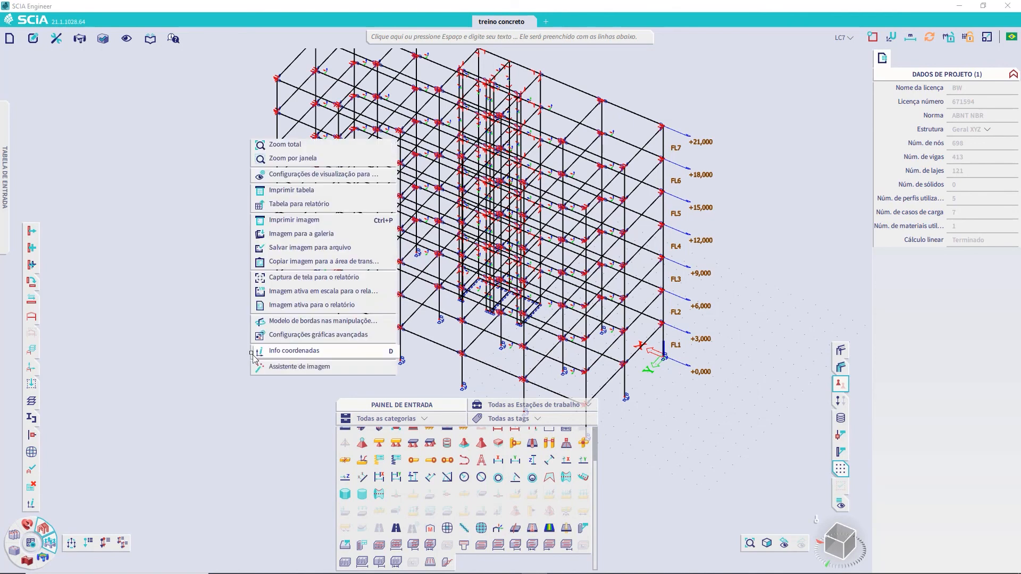
pyautogui.click(325, 176)
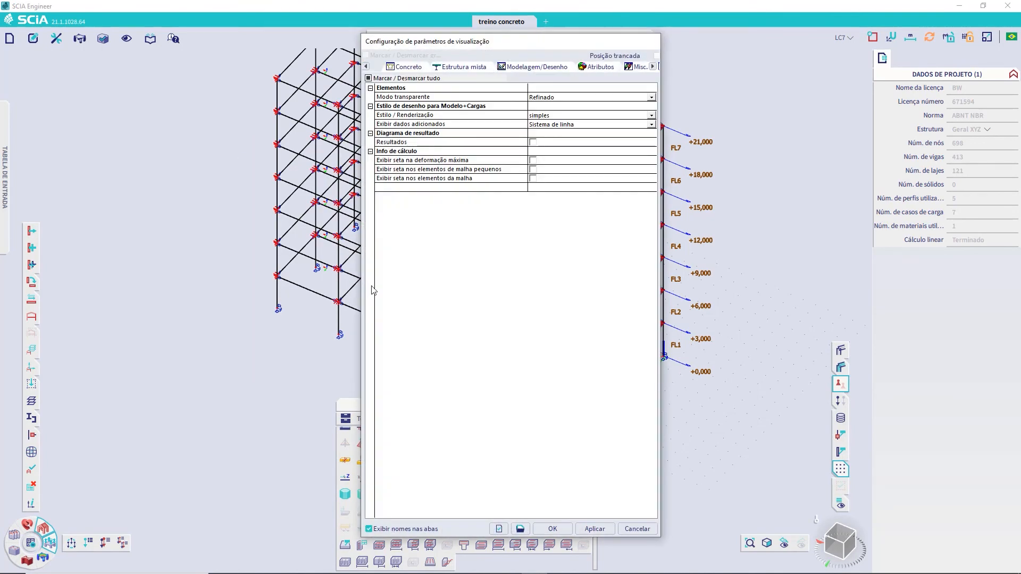
pyautogui.click(402, 69)
pyautogui.click(366, 66)
pyautogui.click(366, 67)
pyautogui.click(366, 67)
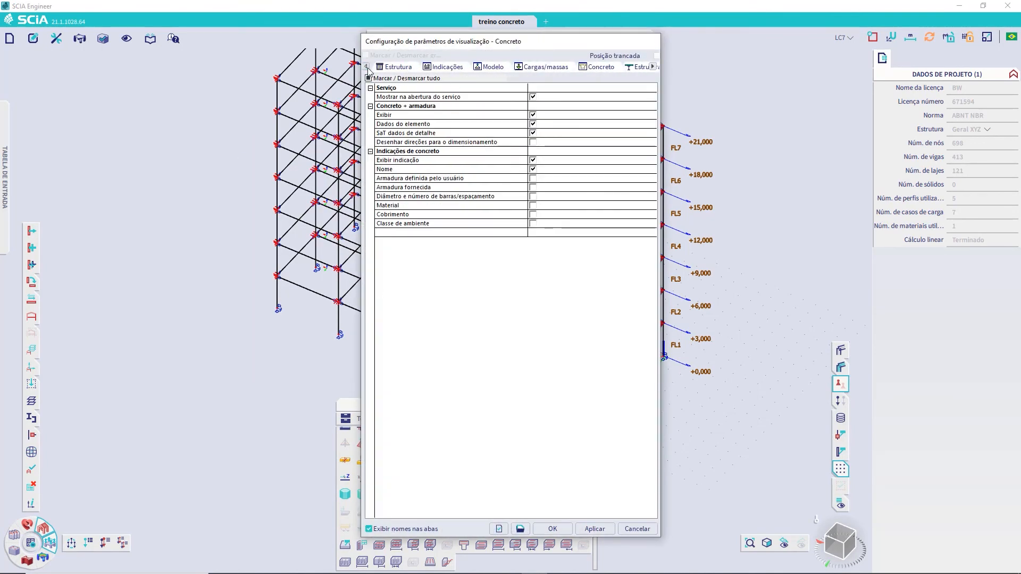
pyautogui.click(384, 67)
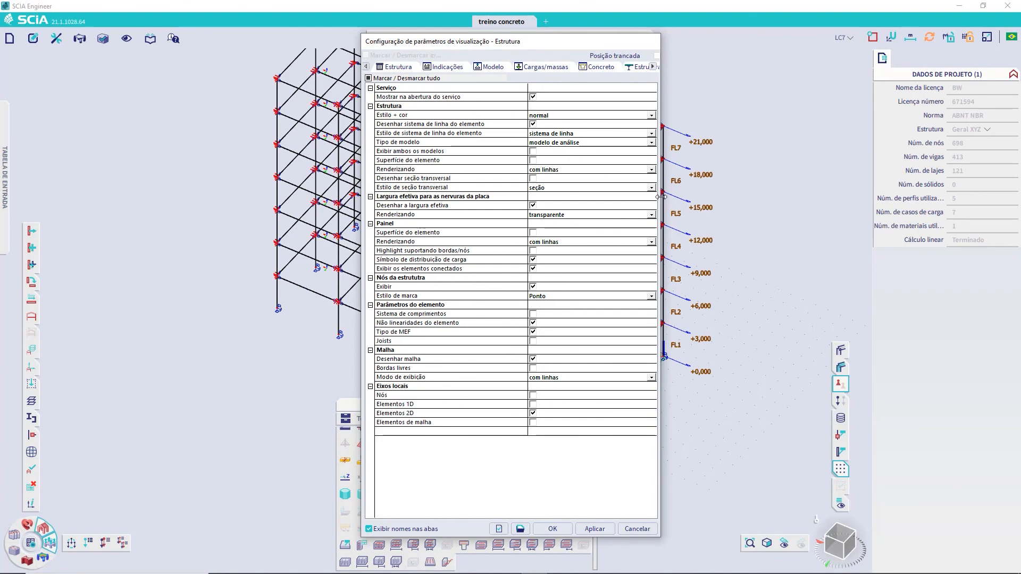
pyautogui.moveTo(662, 199); pyautogui.dragTo(820, 201)
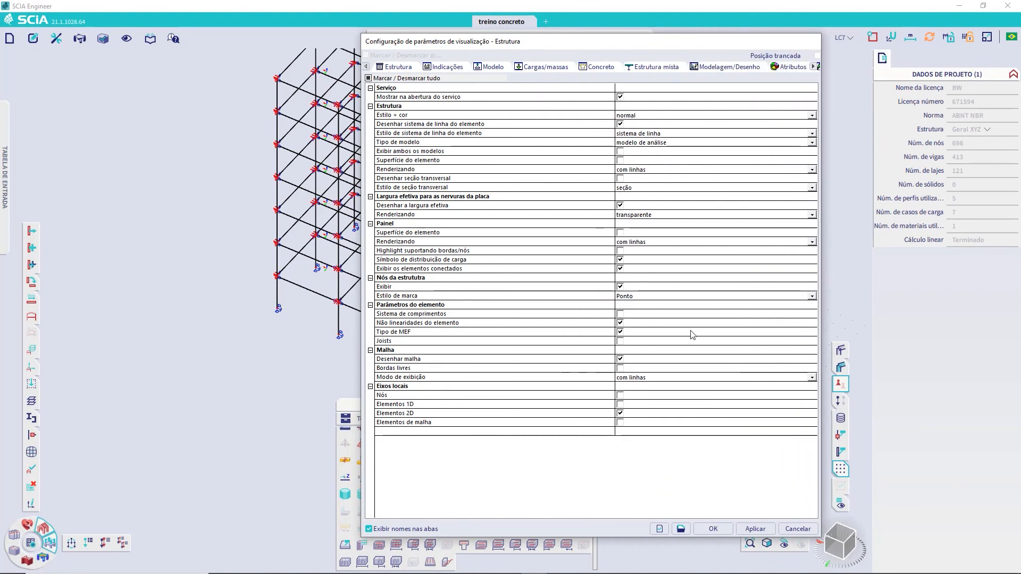
pyautogui.click(713, 528)
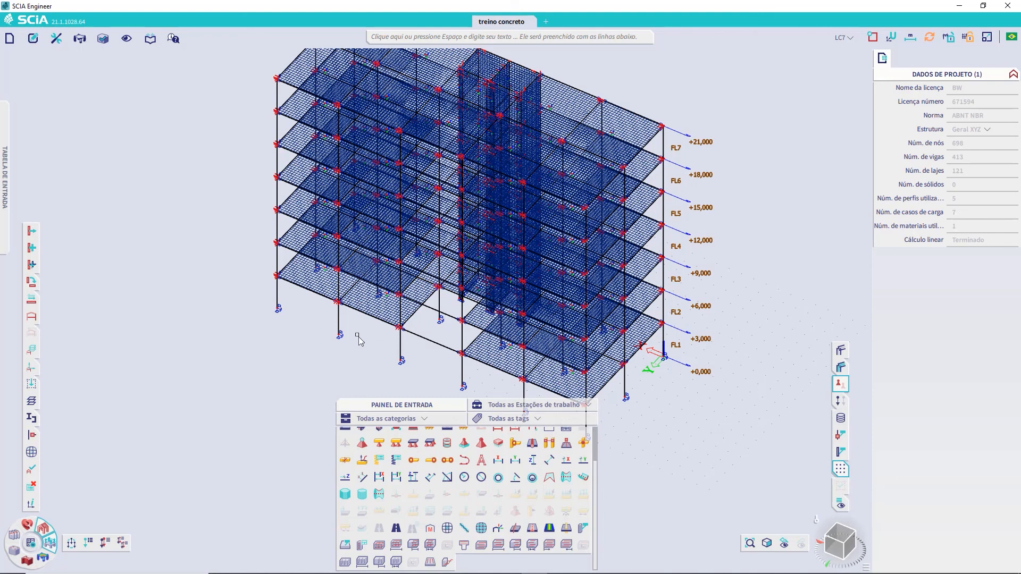
# Regenerate the finite element mesh and examine the automatic refinement along the slab support lines, columns and core walls.
pyautogui.click(32, 451)
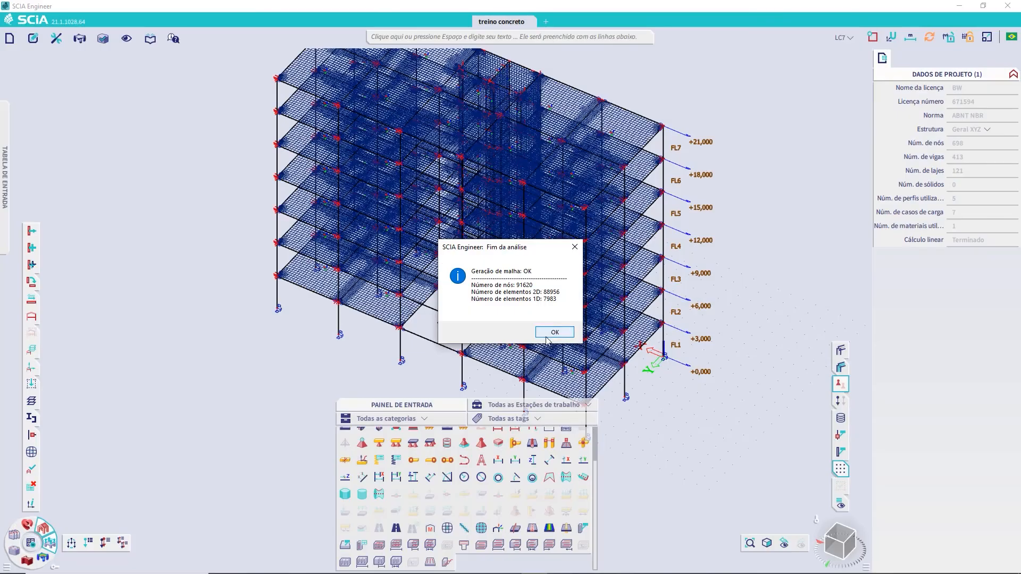
pyautogui.click(555, 338)
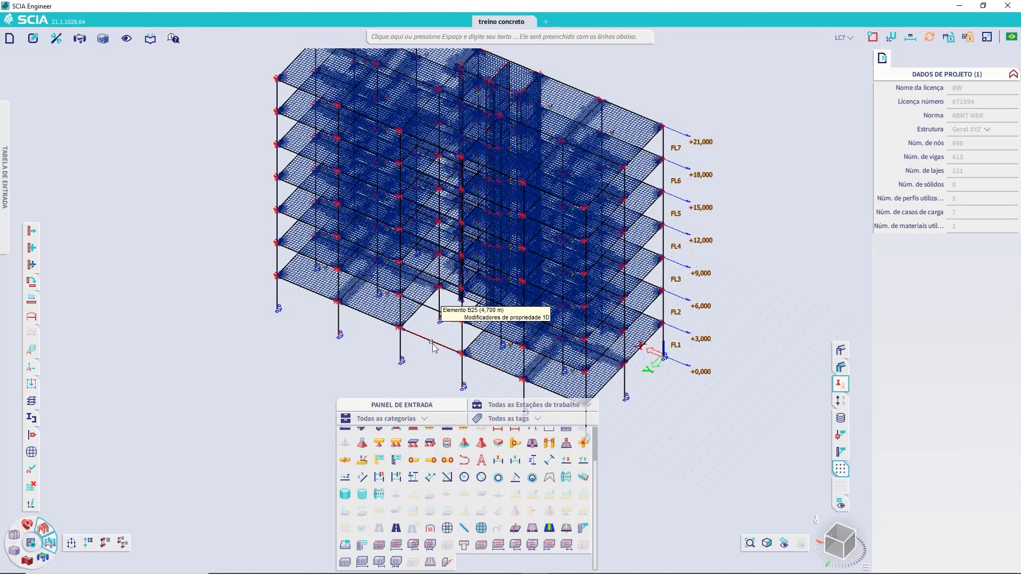
pyautogui.keyDown('ctrl'); pyautogui.moveTo(430, 344); pyautogui.dragTo(452, 333, button='right'); pyautogui.keyUp('ctrl')
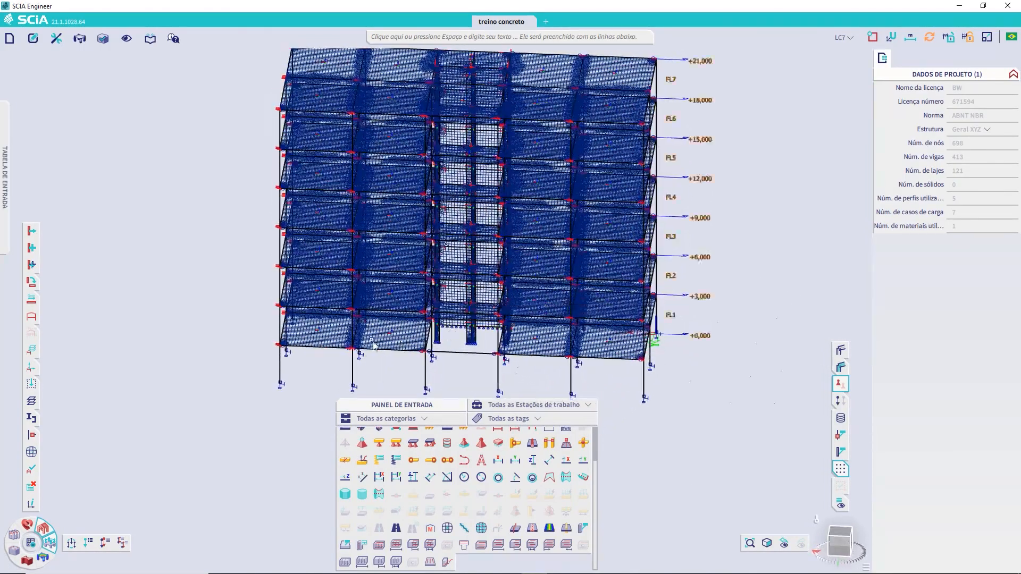
pyautogui.scroll(5, 356, 343)
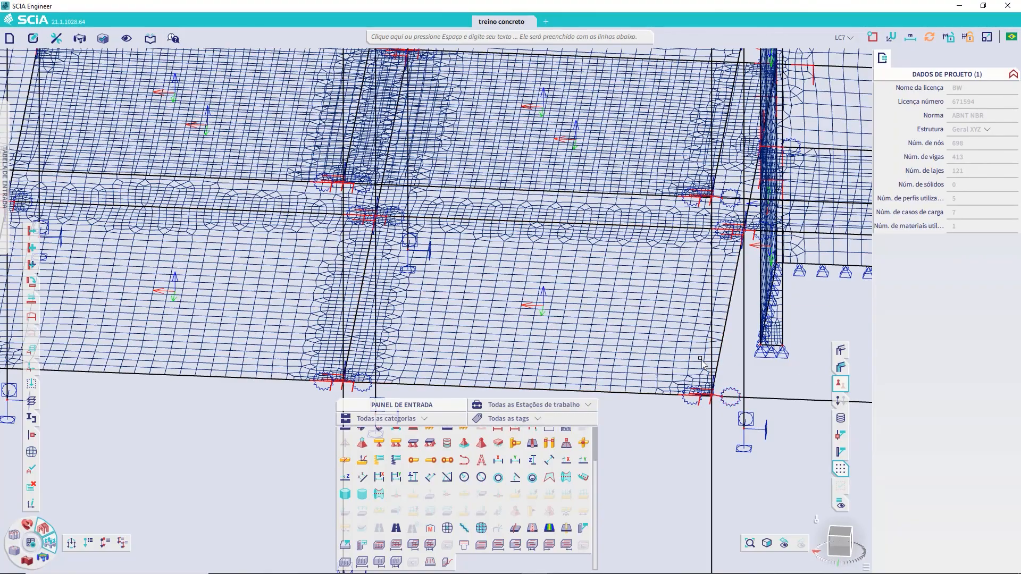
pyautogui.scroll(-6, 405, 345)
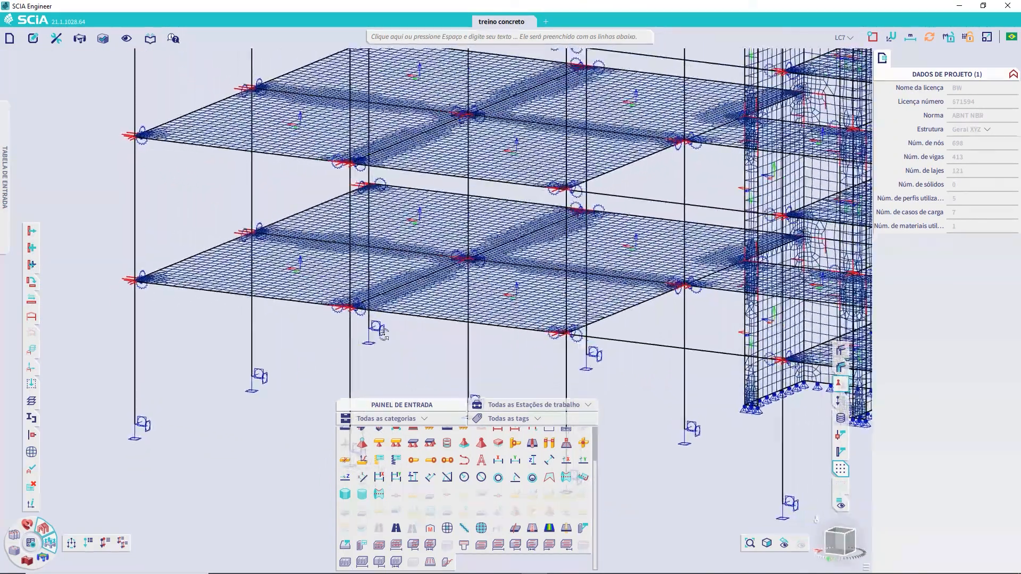
pyautogui.keyDown('ctrl'); pyautogui.moveTo(384, 334); pyautogui.dragTo(379, 336, button='right'); pyautogui.keyUp('ctrl')
pyautogui.scroll(-4, 469, 312)
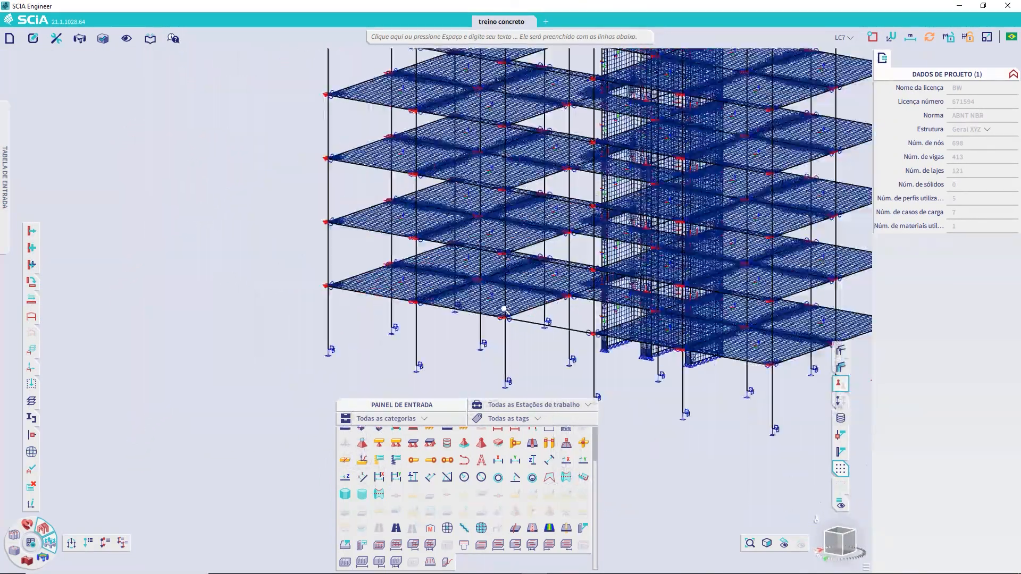
pyautogui.moveTo(661, 351); pyautogui.dragTo(472, 347, button='middle')
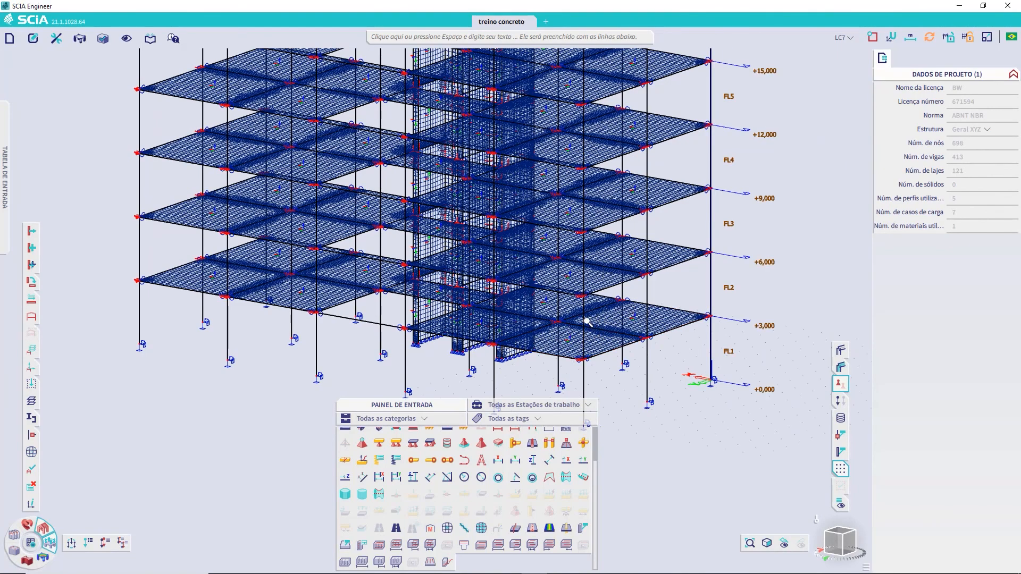
pyautogui.scroll(2, 606, 324)
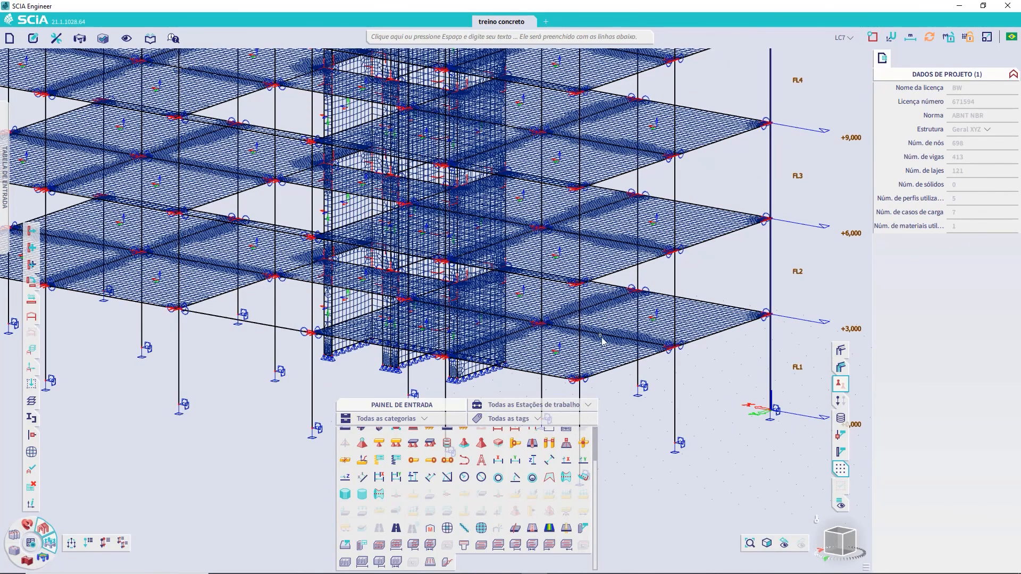
# Run the linear analysis again on the automatically refined mesh.
pyautogui.click(31, 545)
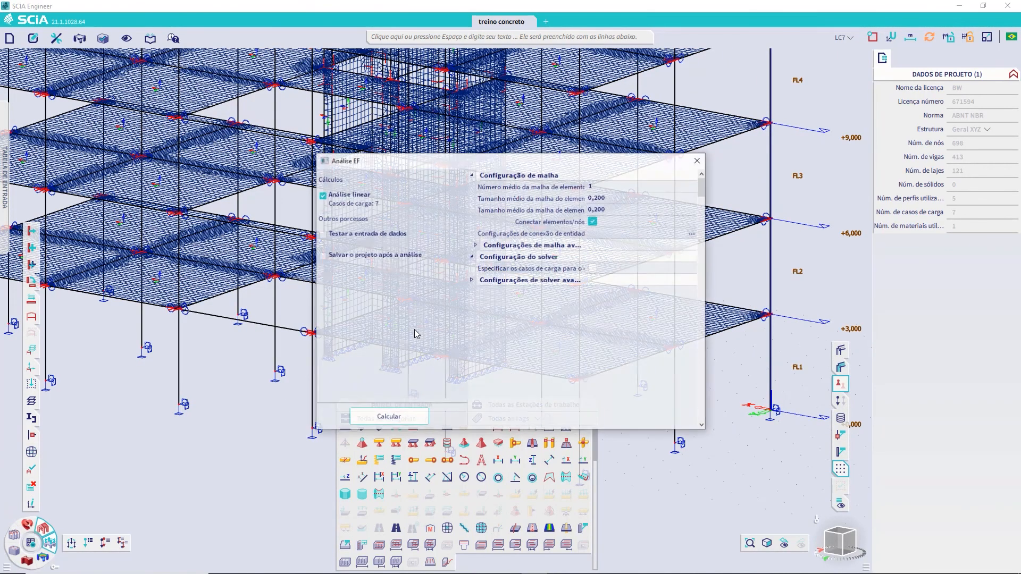
pyautogui.click(401, 419)
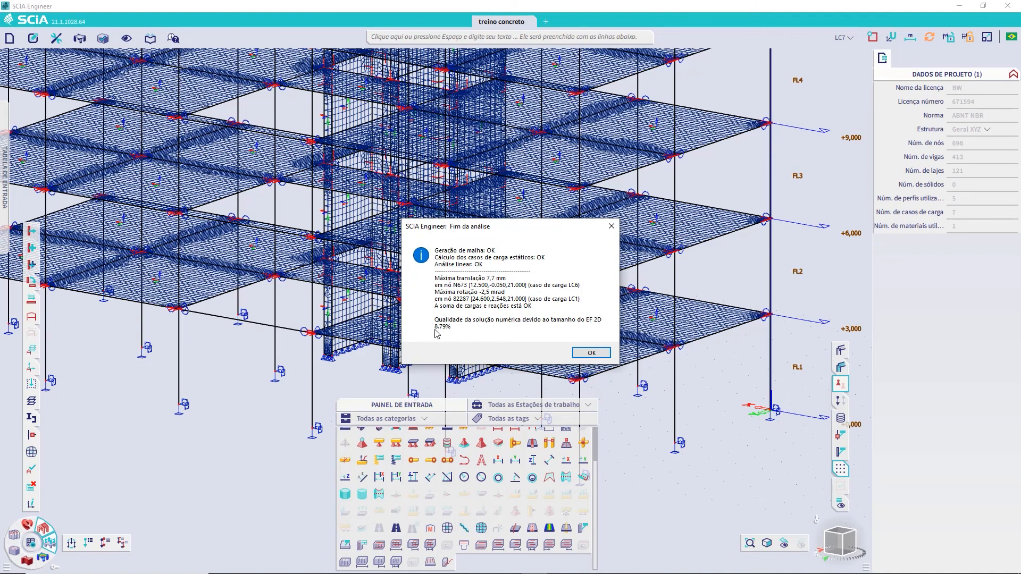
pyautogui.click(591, 354)
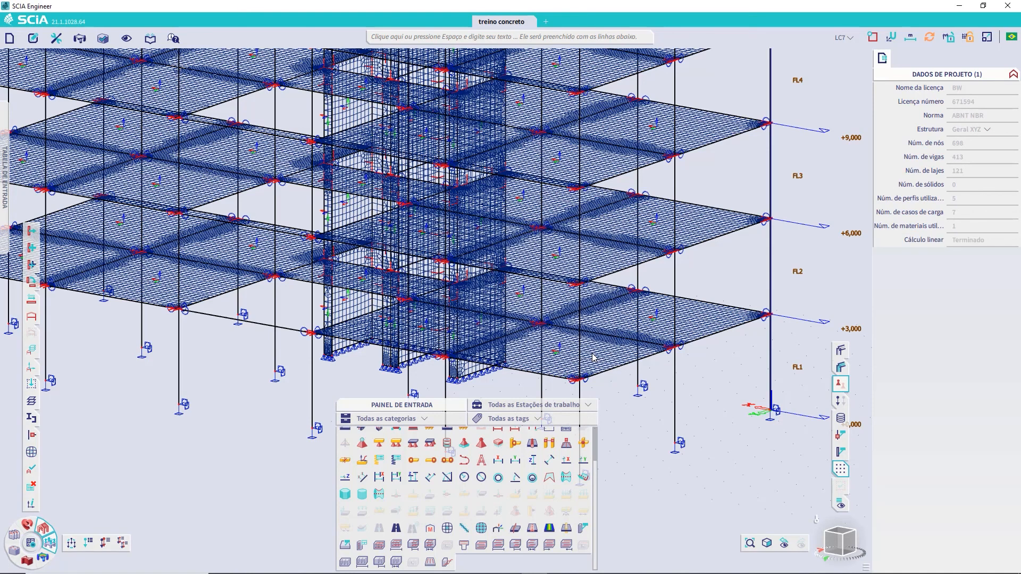
# Regenerate the mesh after the second analysis and examine the further refinement in the slabs of the lower floors.
pyautogui.click(32, 457)
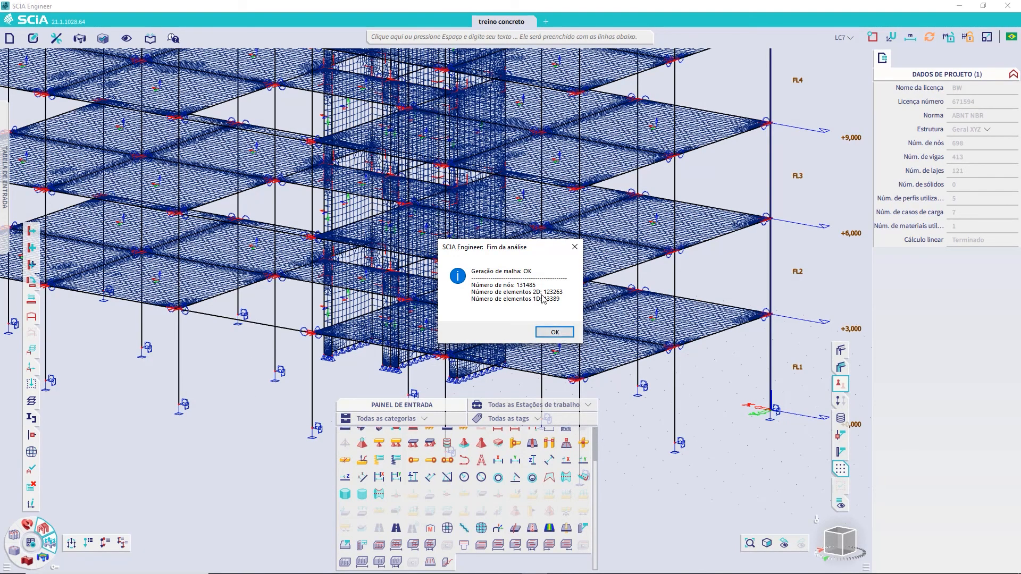
pyautogui.click(557, 332)
pyautogui.scroll(5, 681, 343)
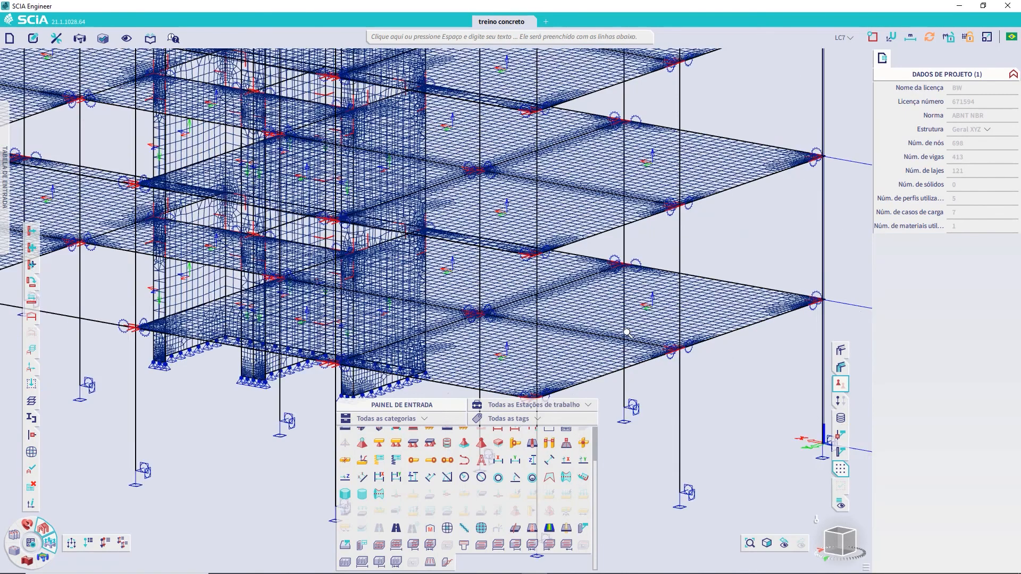
pyautogui.scroll(-5, 320, 287)
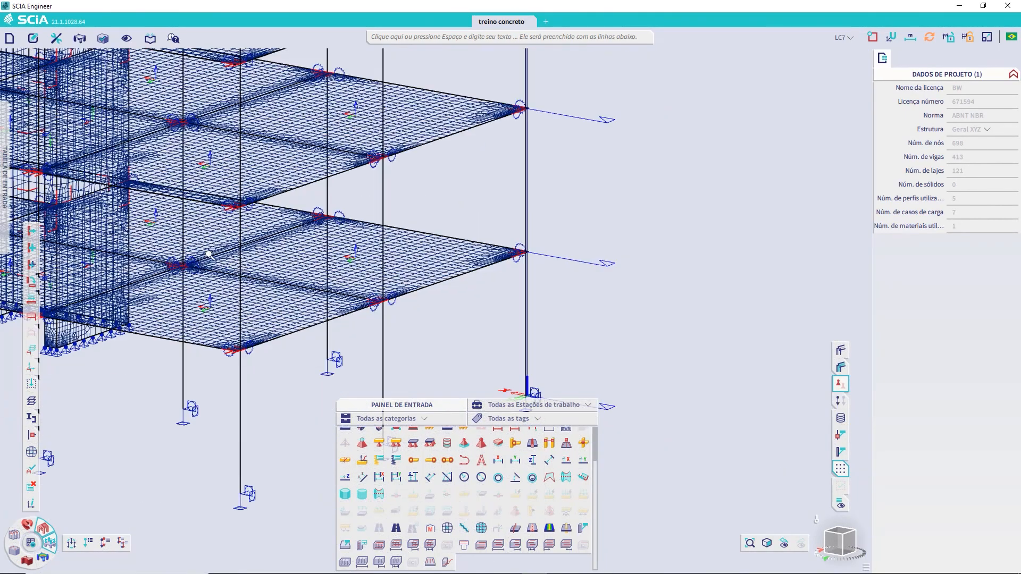
pyautogui.scroll(-3, 529, 289)
pyautogui.scroll(-4, 529, 289)
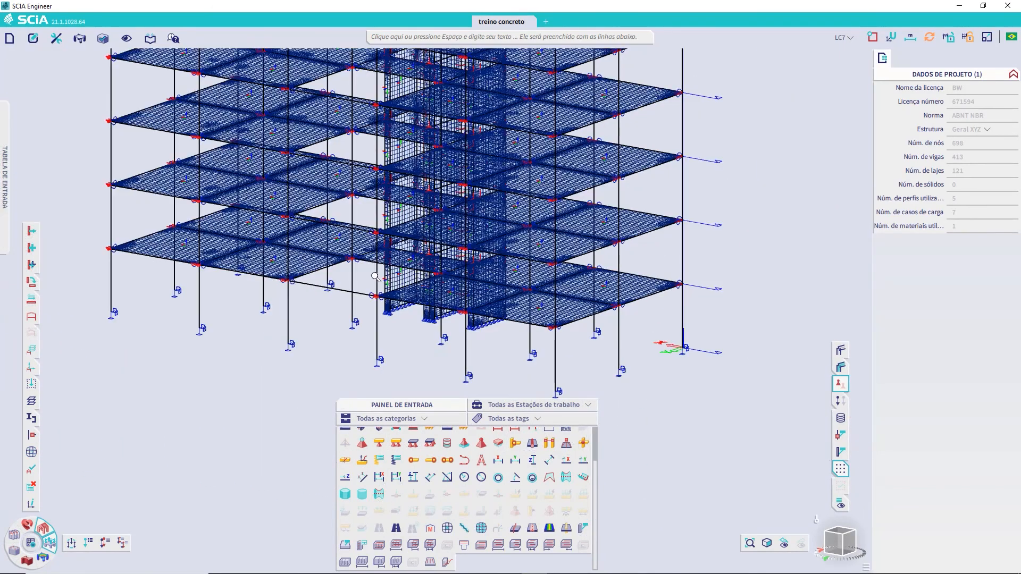
pyautogui.moveTo(360, 281); pyautogui.dragTo(387, 321, button='middle')
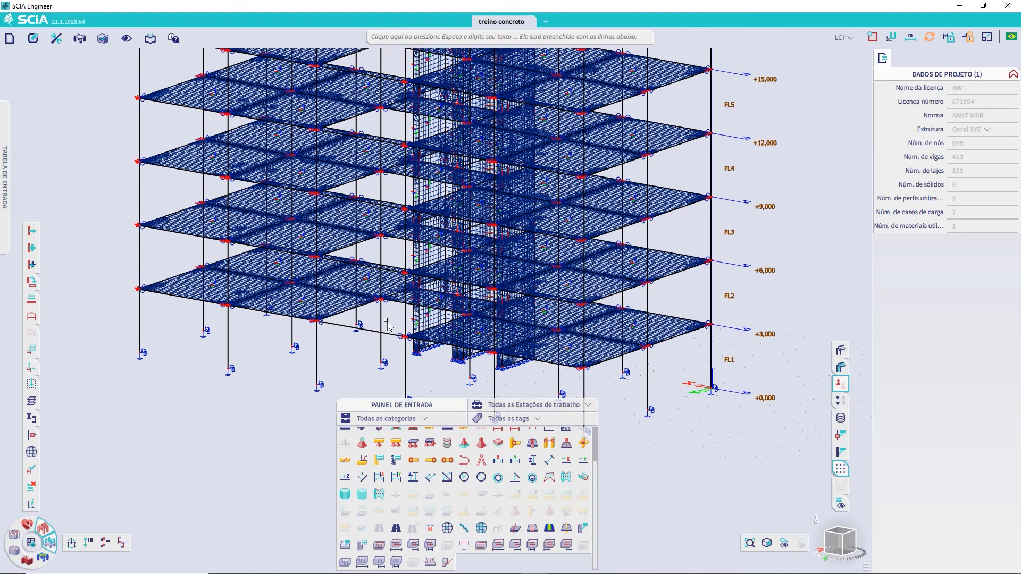
# Turn off automatic mesh refinement in the advanced mesh settings and run the linear analysis again.
pyautogui.click(31, 543)
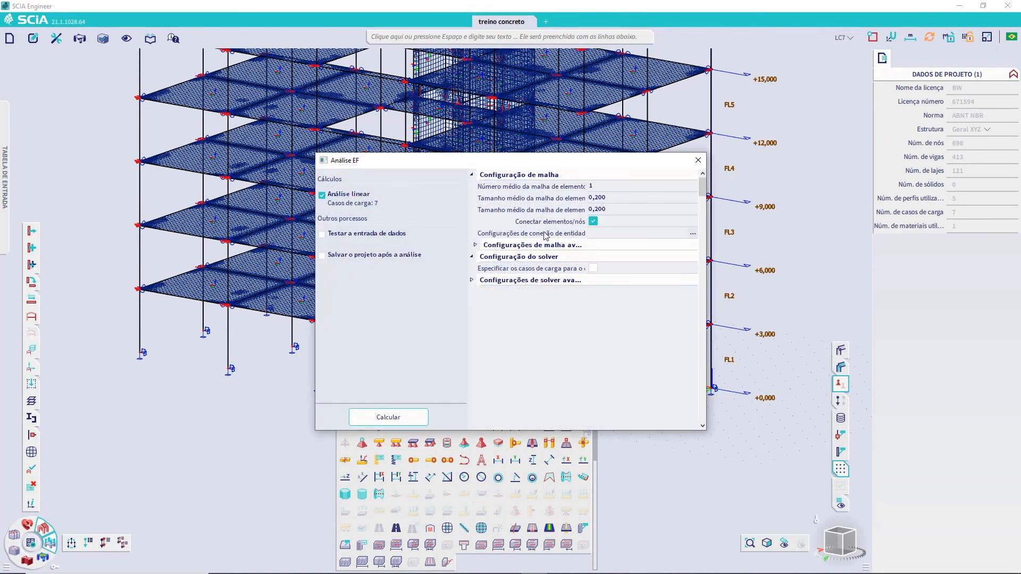
pyautogui.click(475, 245)
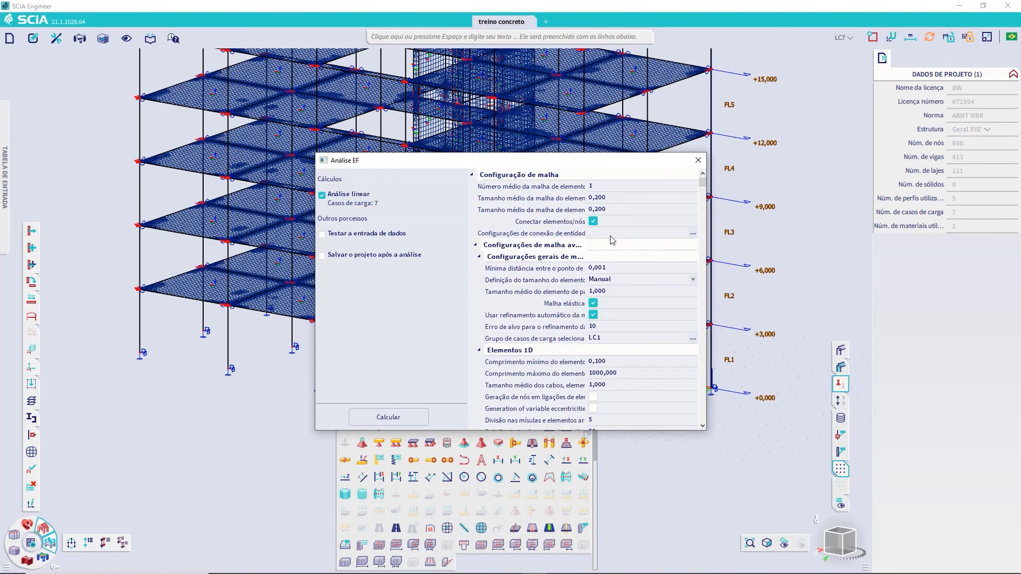
pyautogui.click(593, 316)
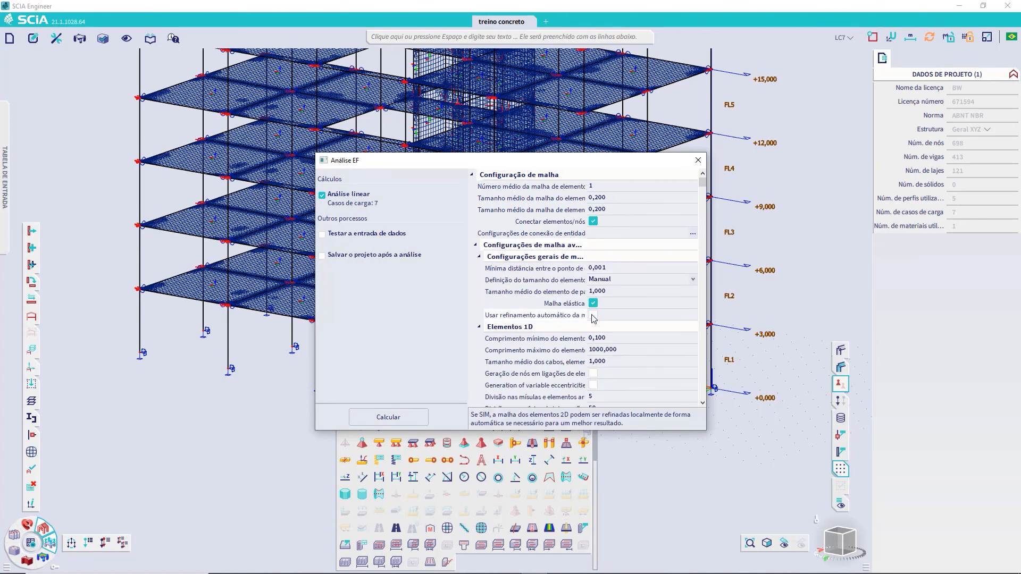
pyautogui.click(388, 417)
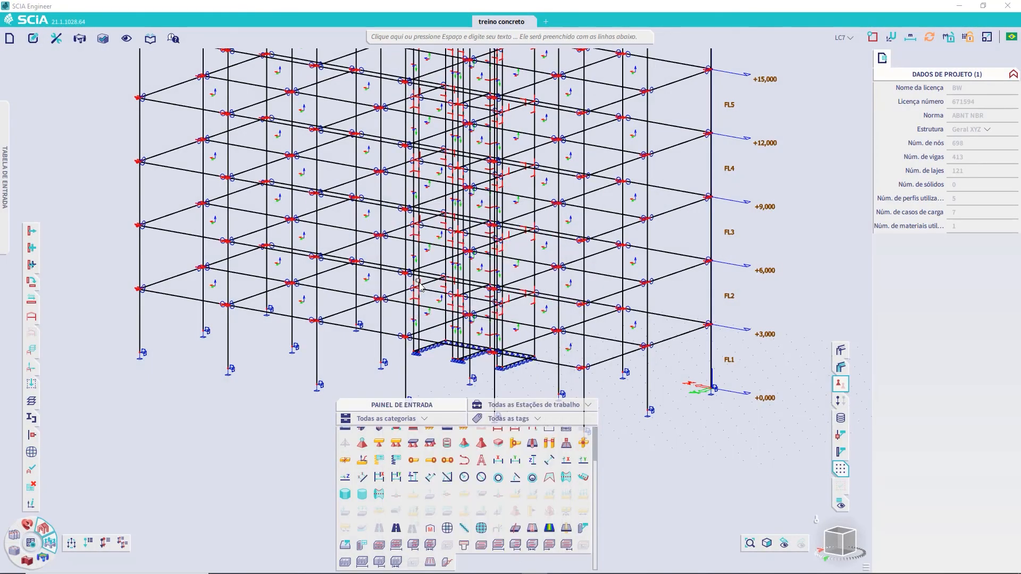
pyautogui.click(559, 347)
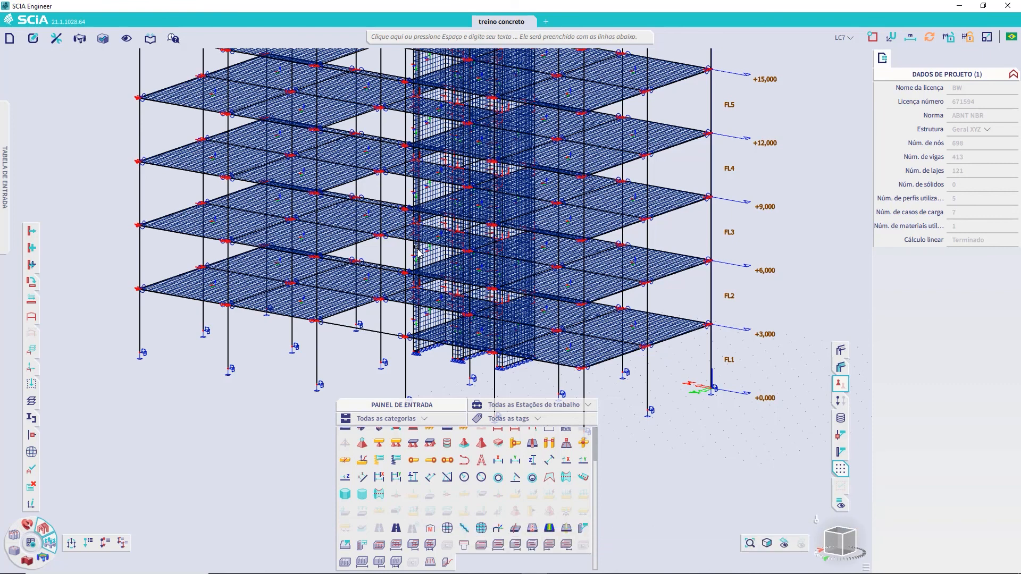
# In the view parameters, set the model and loads drawing style to rendered (renderizado) and turn off the drawing of the mesh.
pyautogui.rightClick(183, 392)
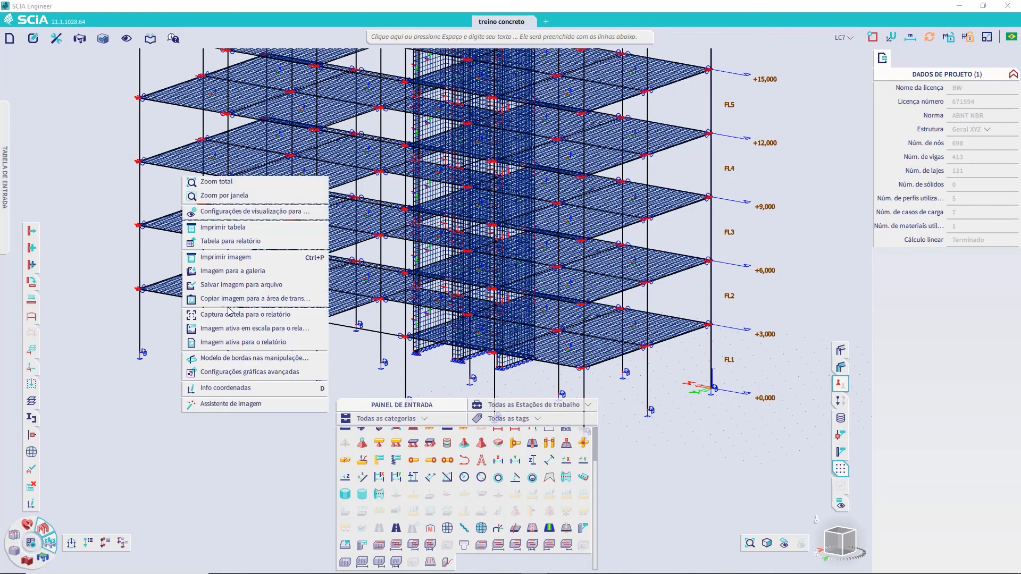
pyautogui.click(243, 215)
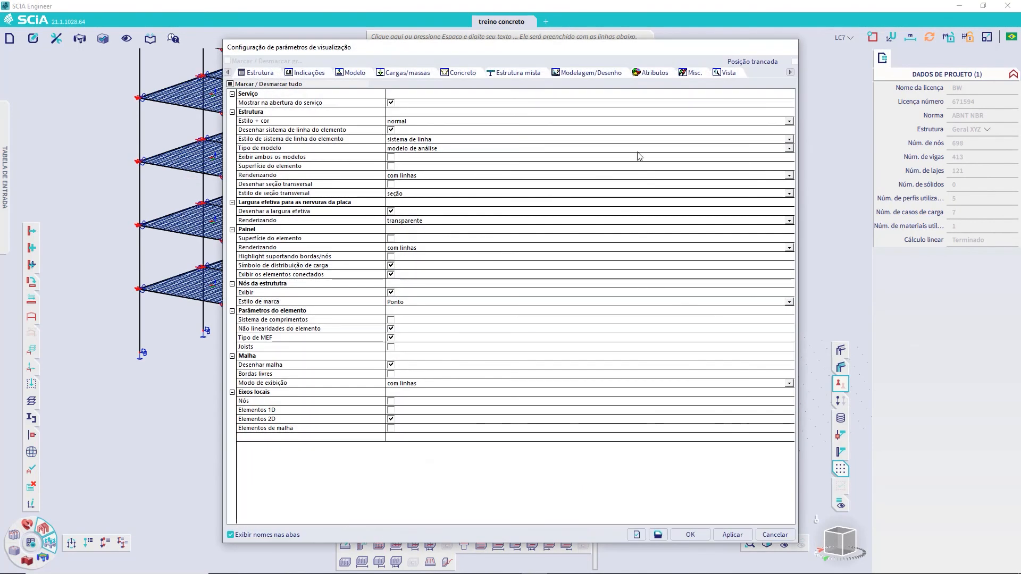
pyautogui.click(693, 72)
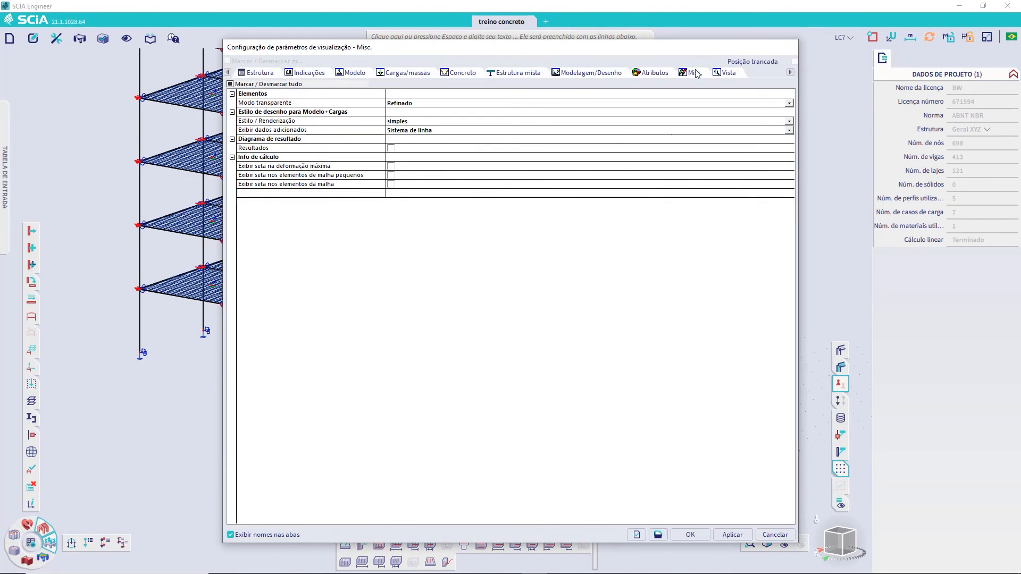
pyautogui.click(420, 122)
pyautogui.click(407, 142)
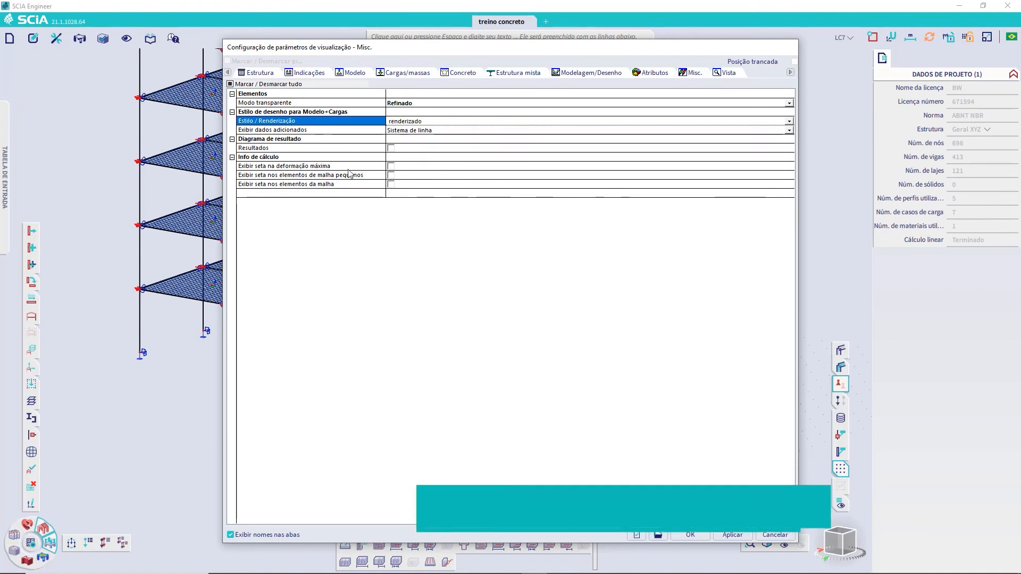
pyautogui.click(256, 73)
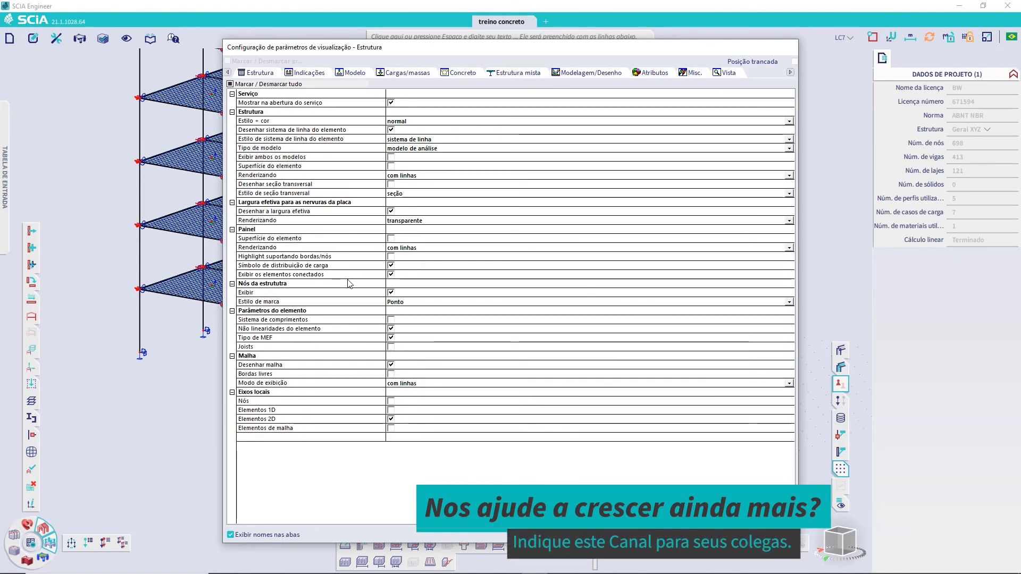
pyautogui.click(391, 364)
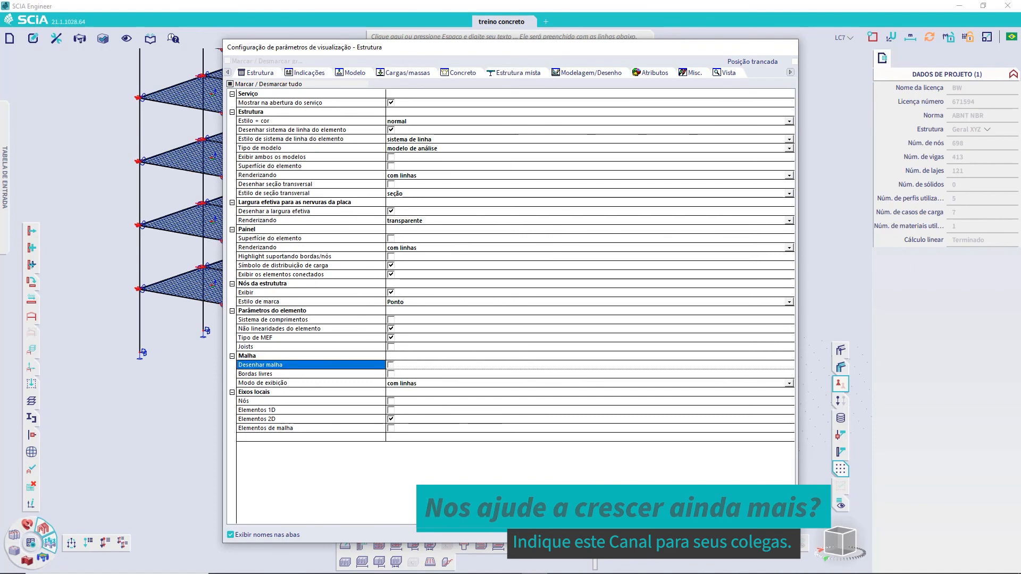
pyautogui.press('Return')
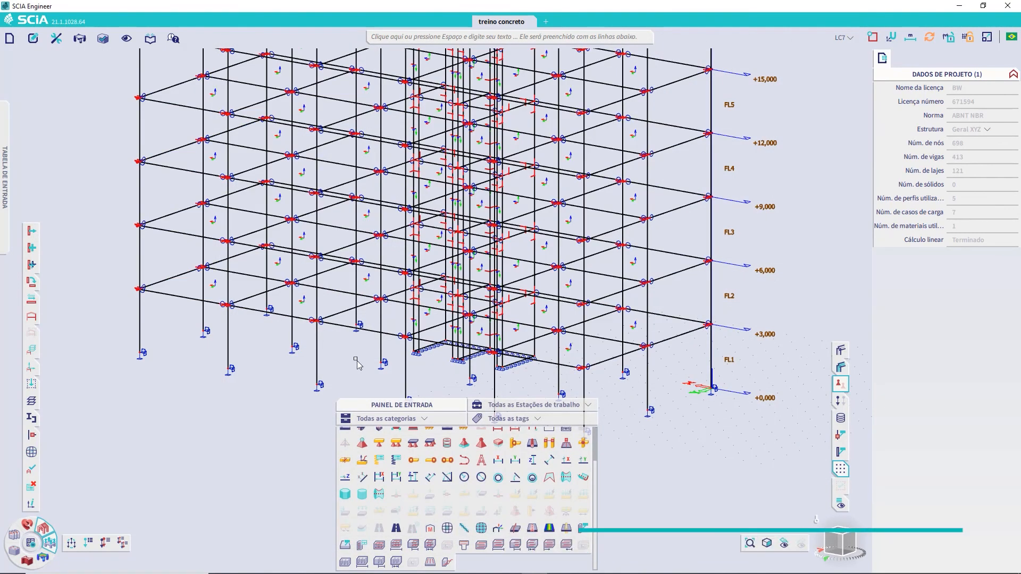